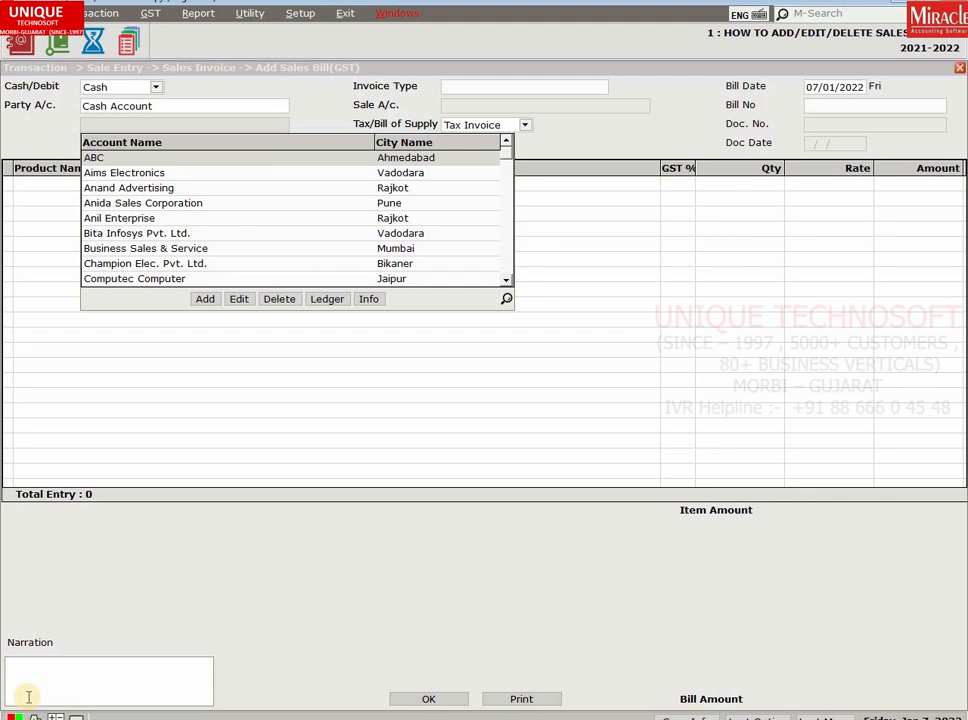
Enter UNIQUE TECHNOSOFT as the cash party name.
key("Return")
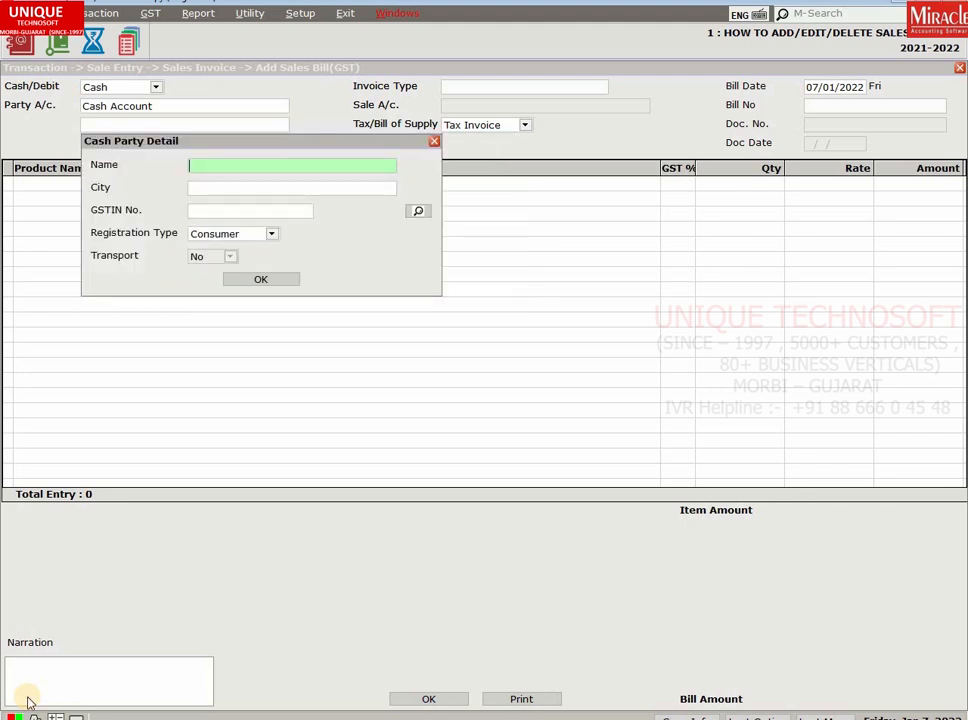
type("UNIQUE TECHNOSO")
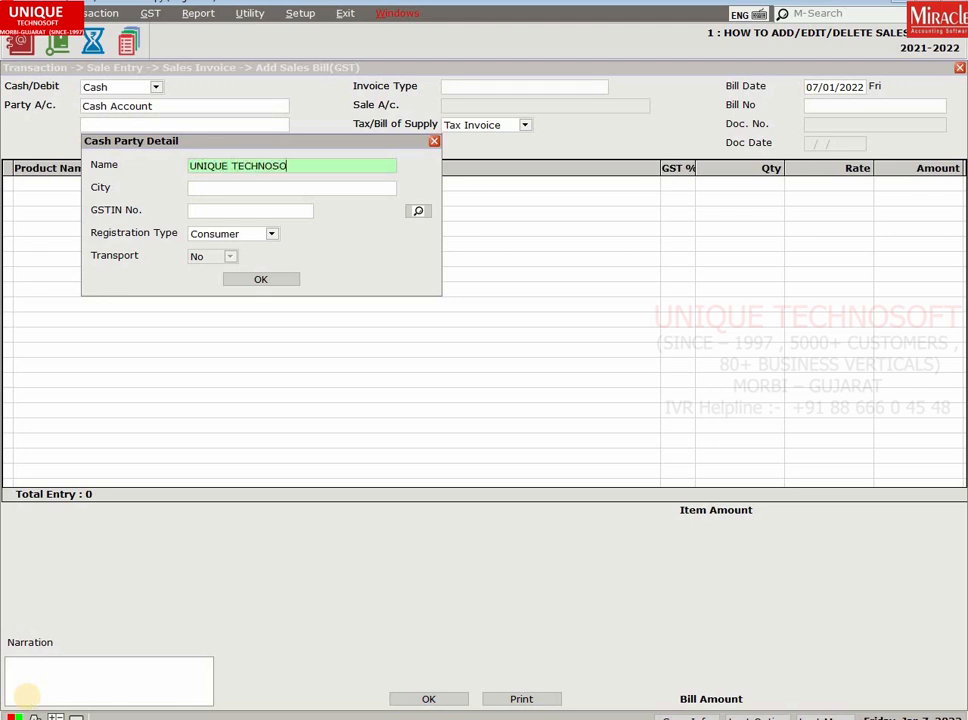
type("FT")
key("Return")
Set the cash party's registration type to Regular after reviewing the other options.
key("Return")
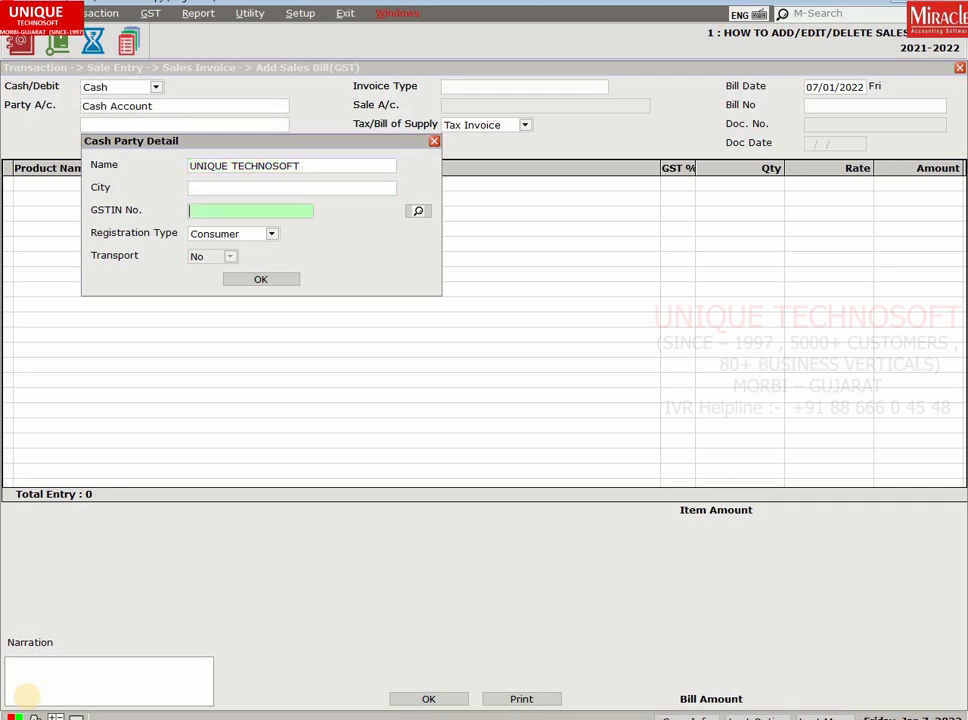
key("Return")
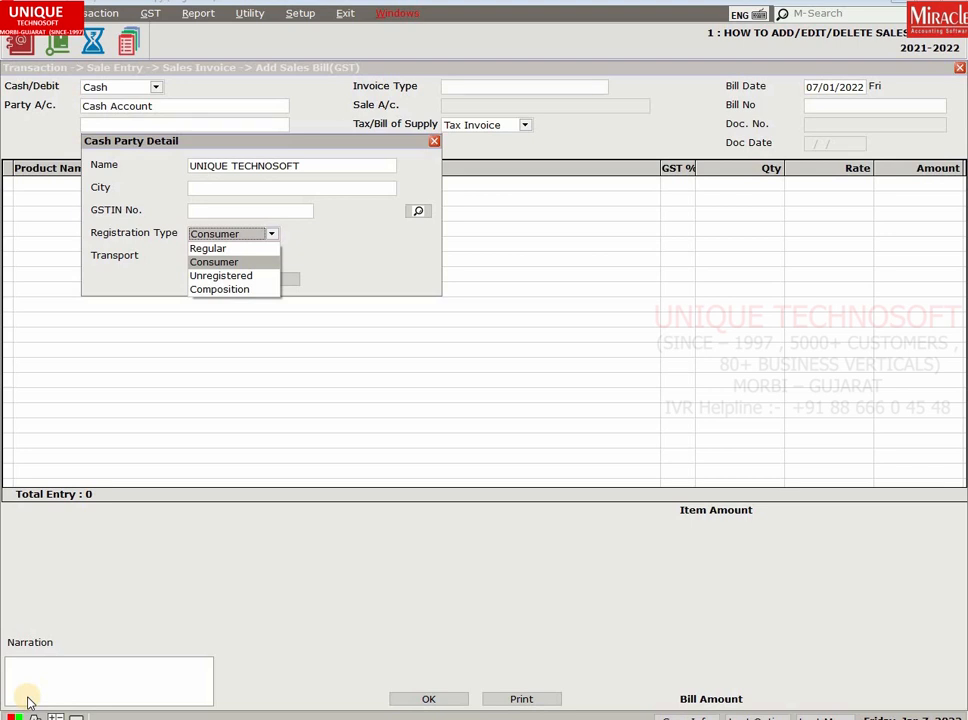
key("Up")
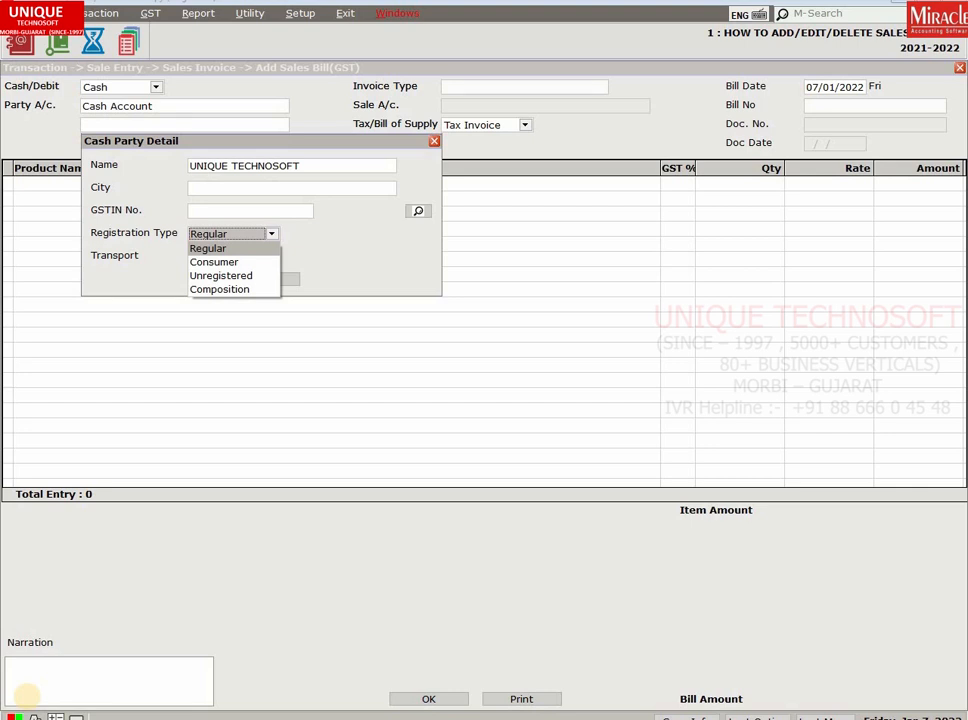
key("Down")
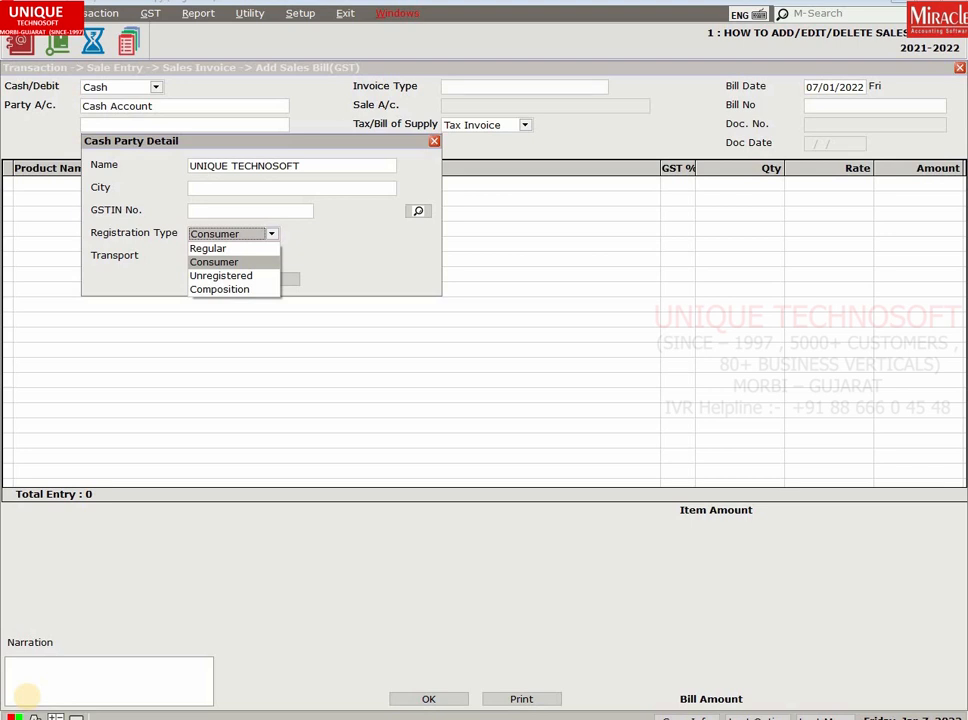
key("Down")
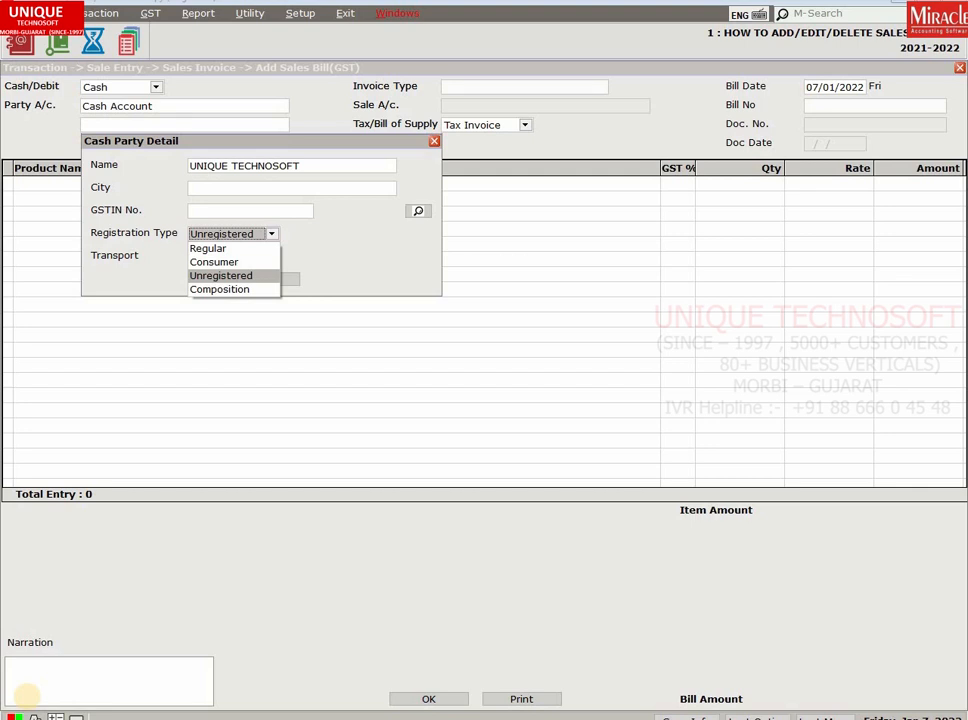
key("Down")
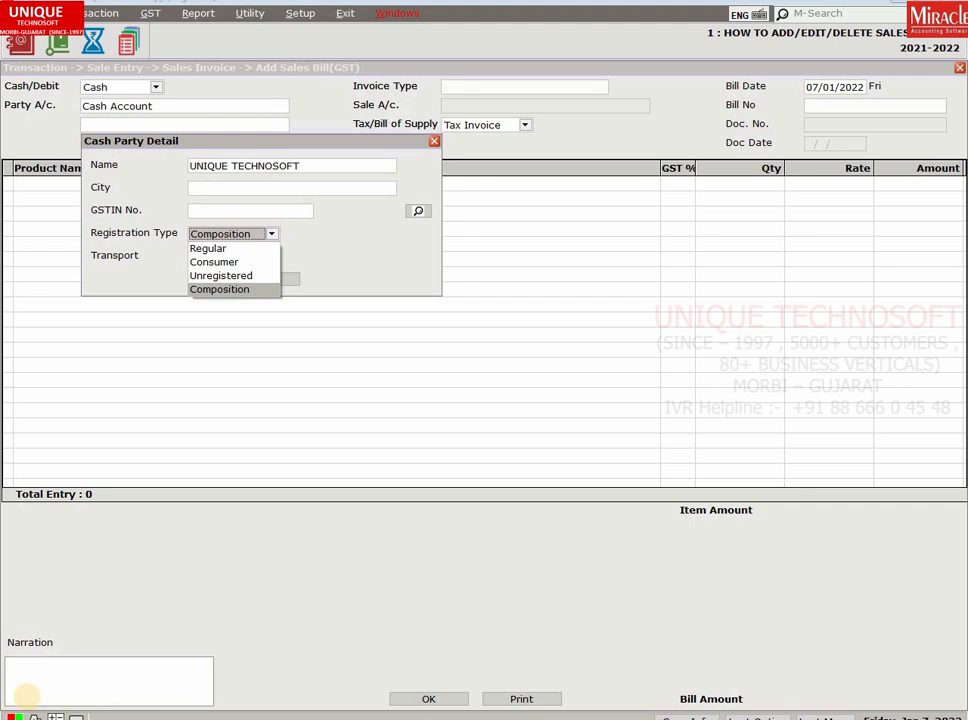
key("Up")
key("Up")
key("Up")
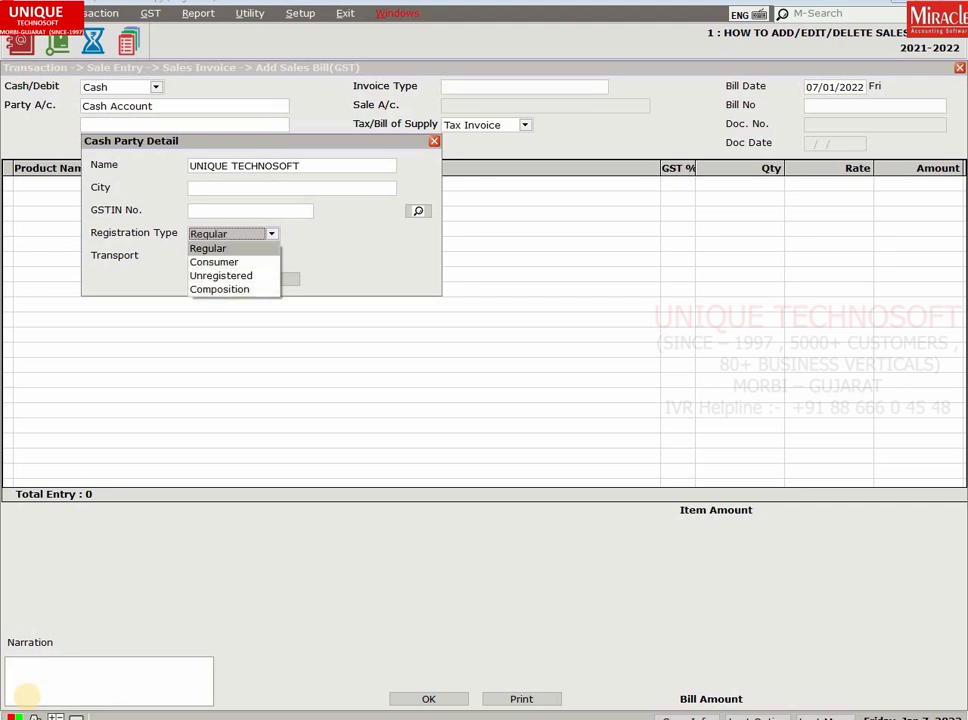
key("Return")
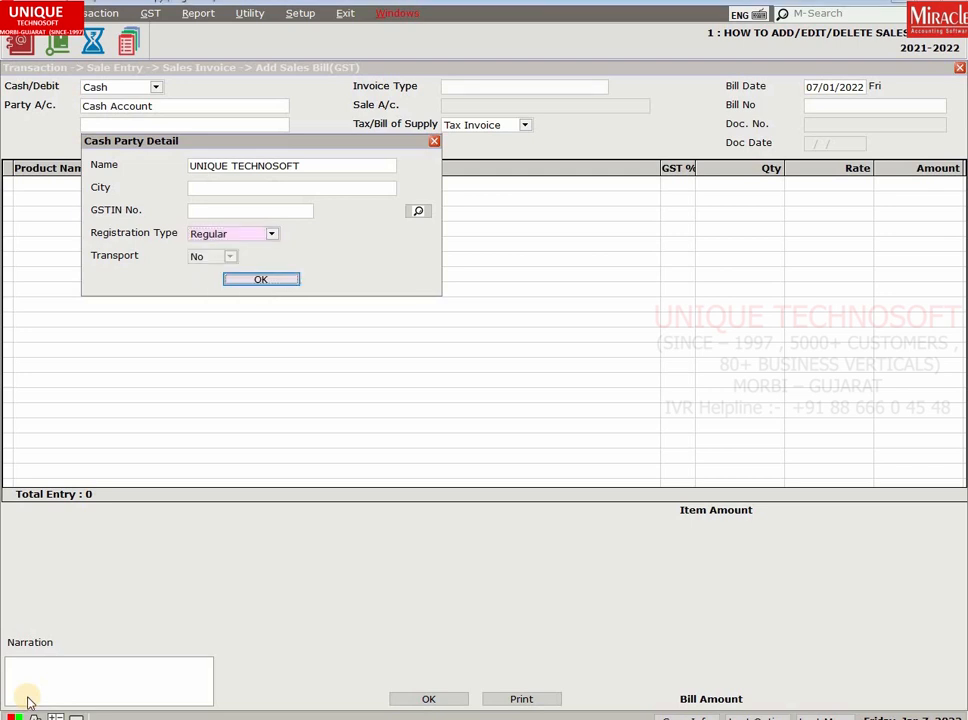
Make the bill Debit and start a new party account named UNIQUE TECHNOSOFT.
key("Return")
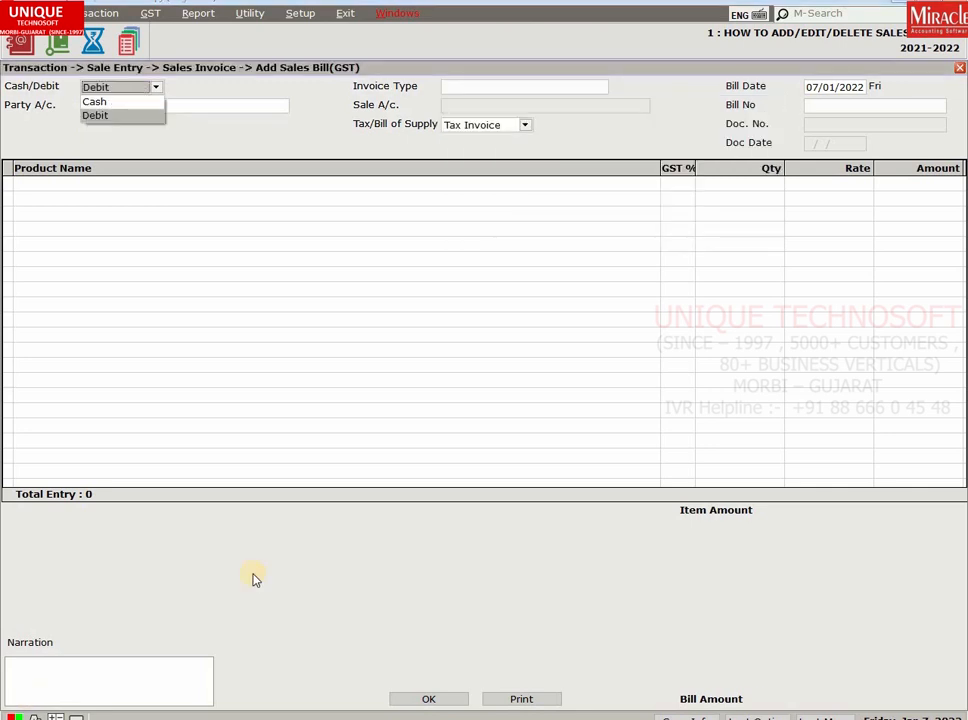
key("Return")
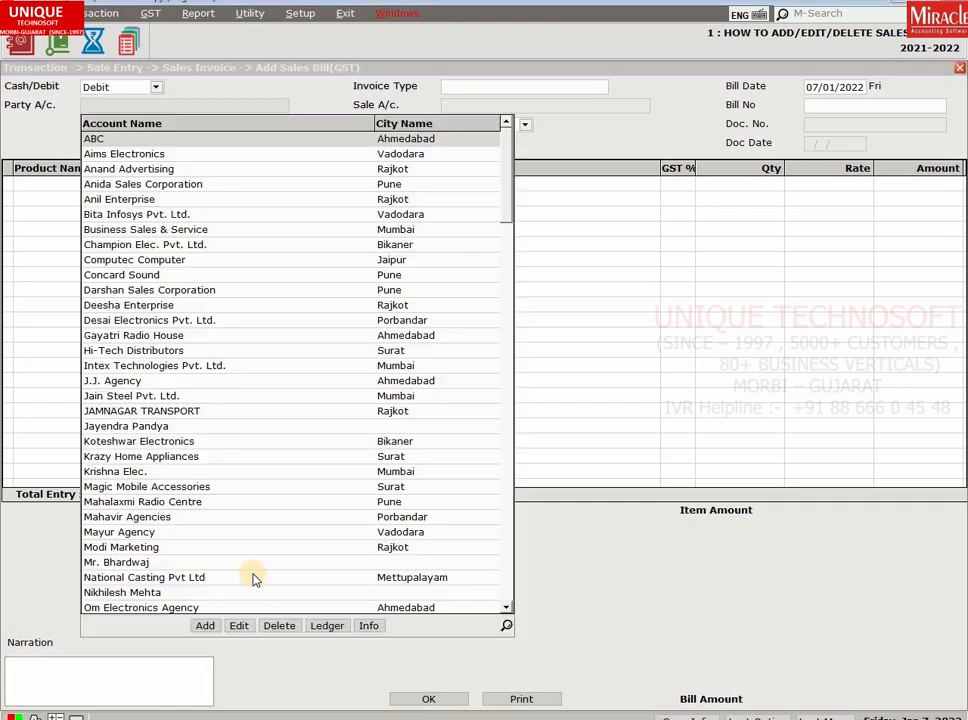
left_click(205, 626)
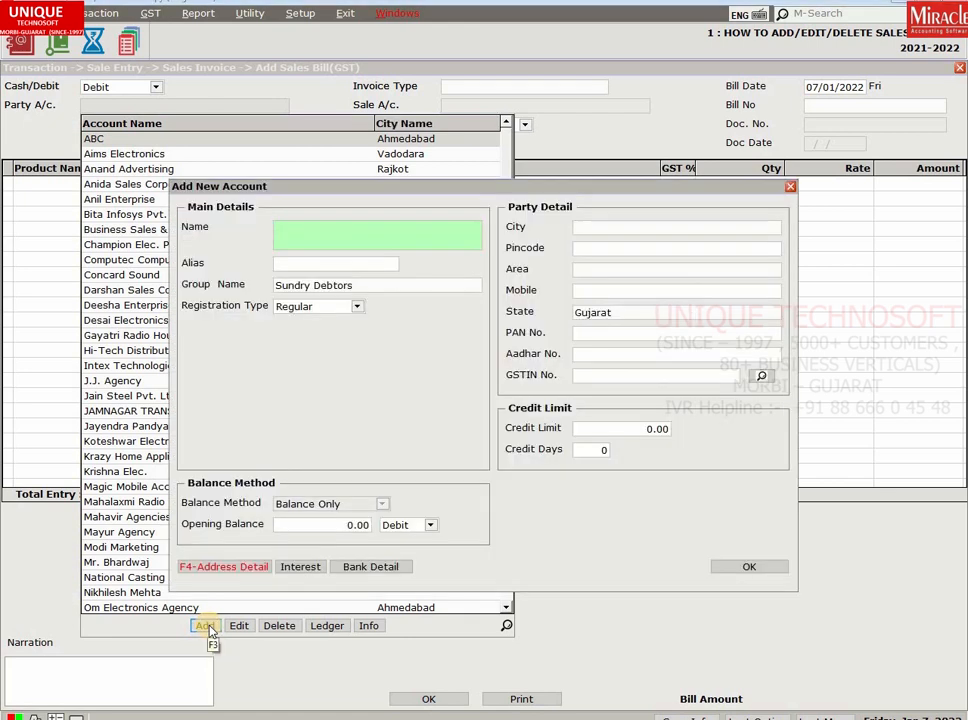
type("UNIQ")
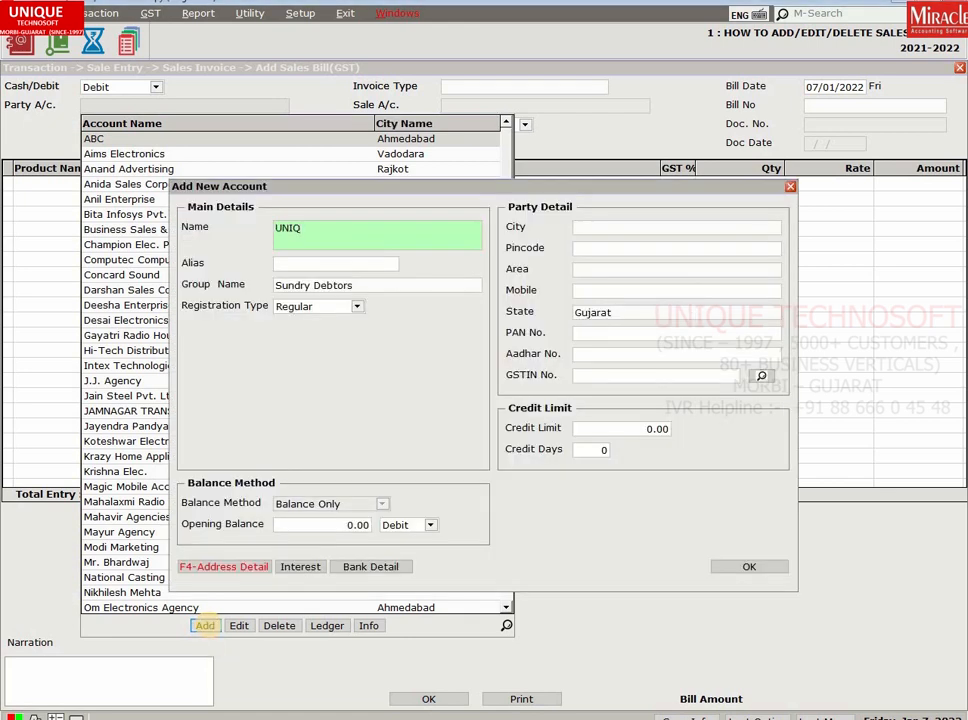
type("UE TECHNOSOFT")
key("Return")
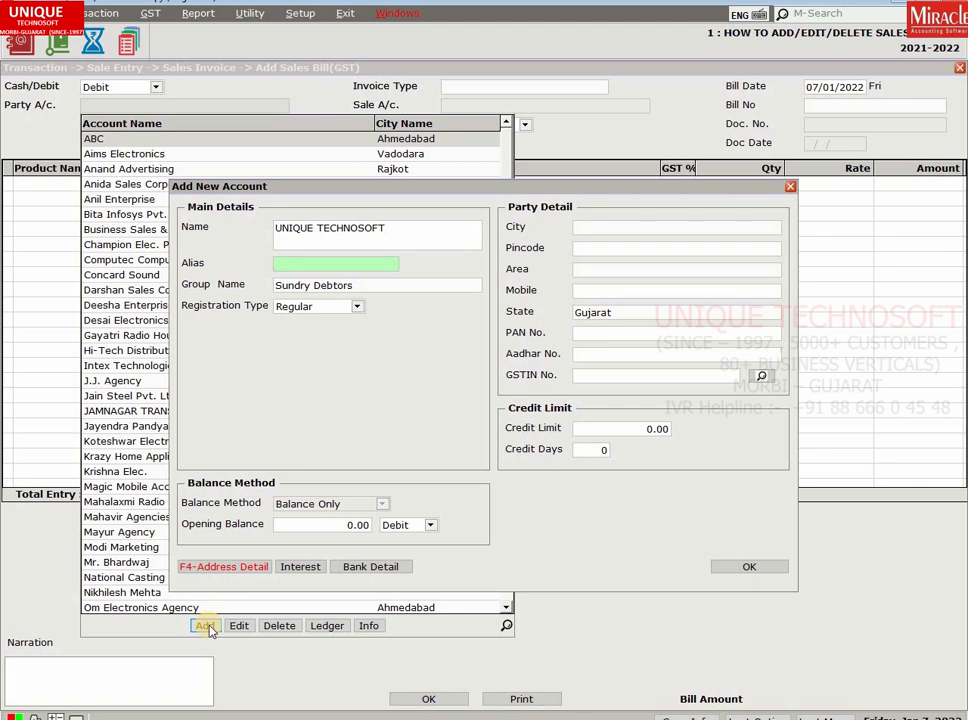
key("Return")
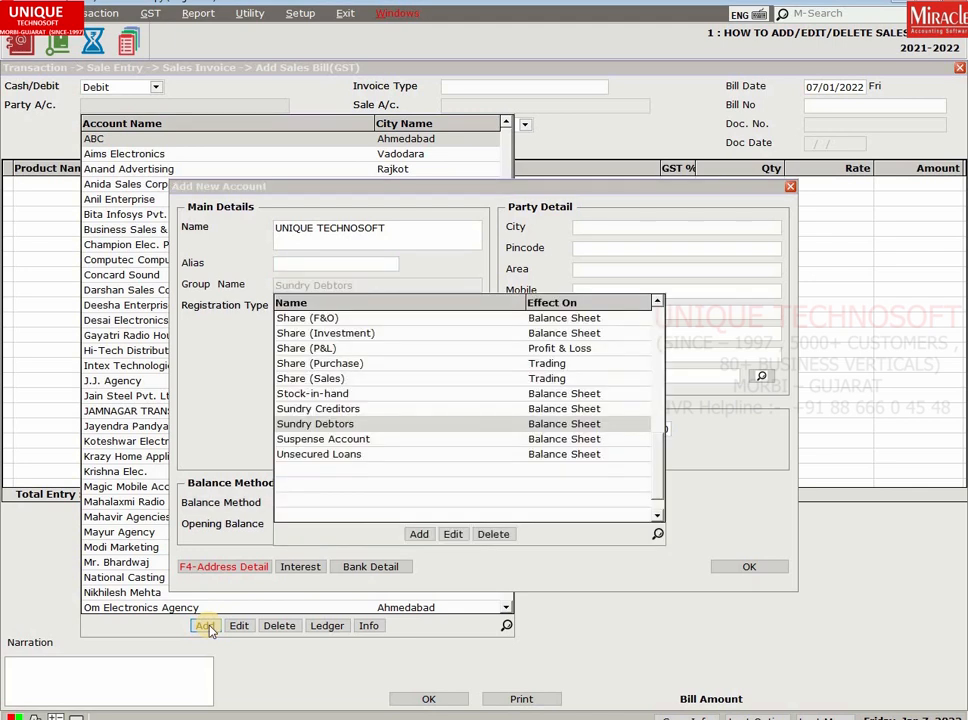
Keep the account under Sundry Debtors with registration type Regular.
key("Return")
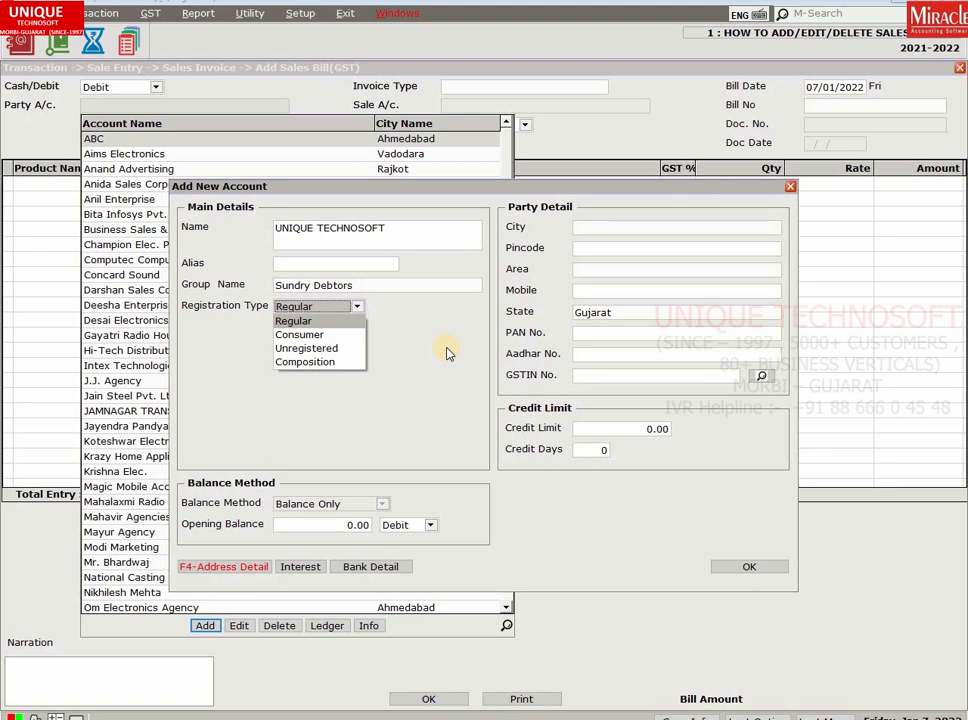
key("Down")
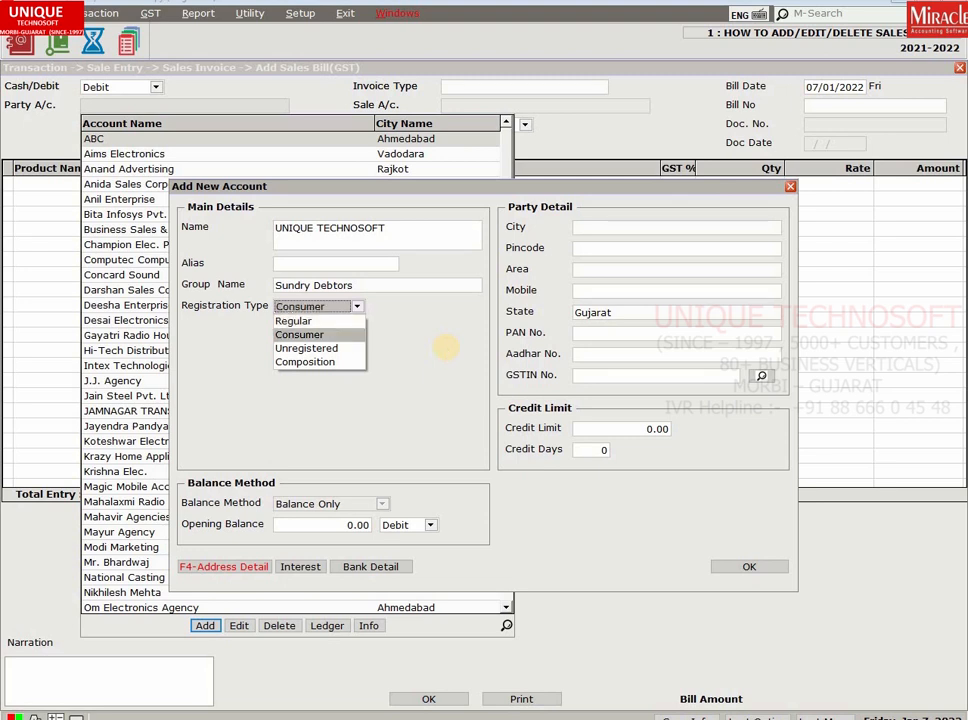
key("Down")
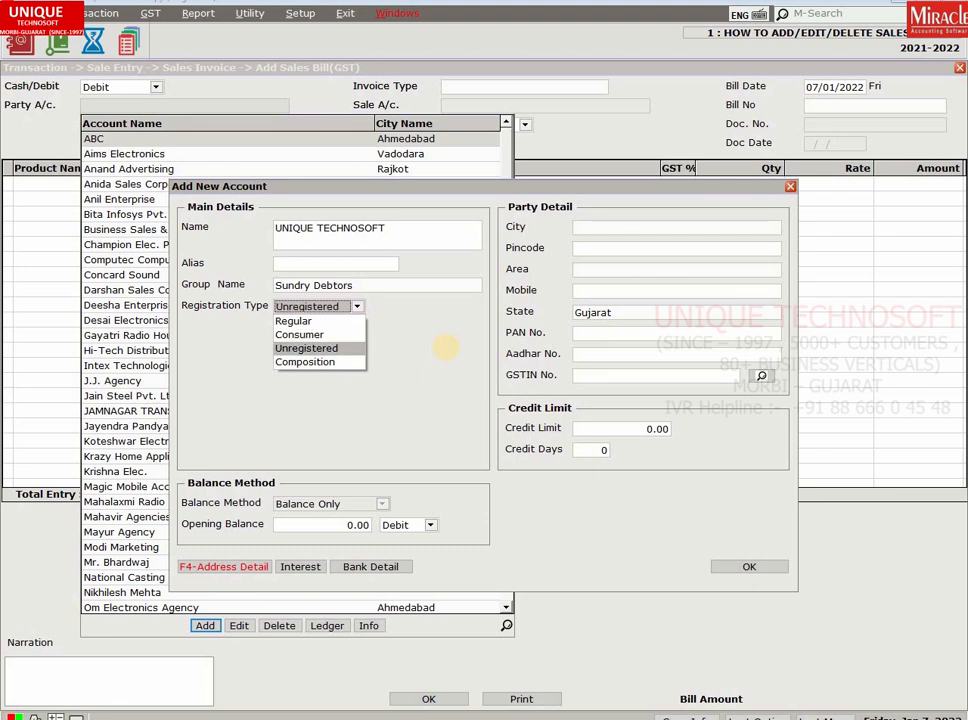
key("Down")
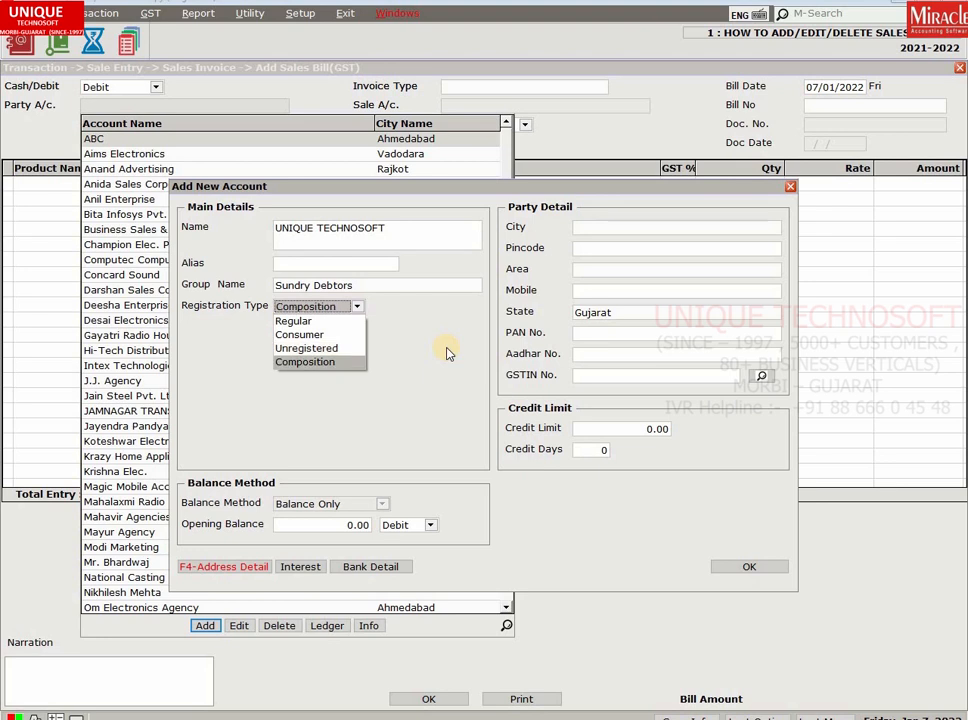
key("Up")
key("Up")
key("Up")
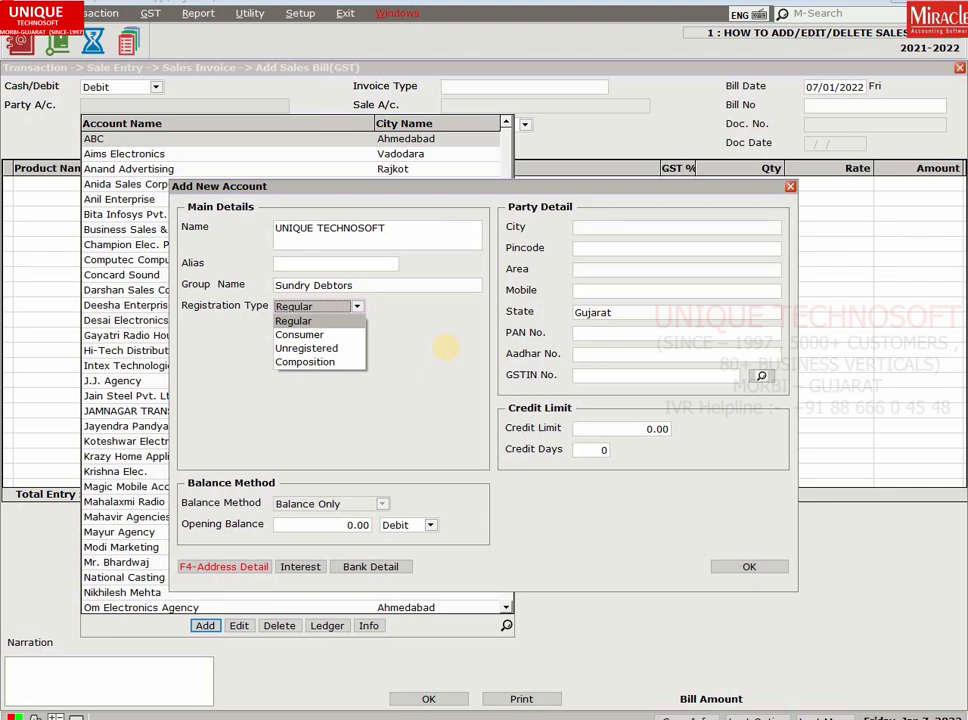
key("Return")
key("Return")
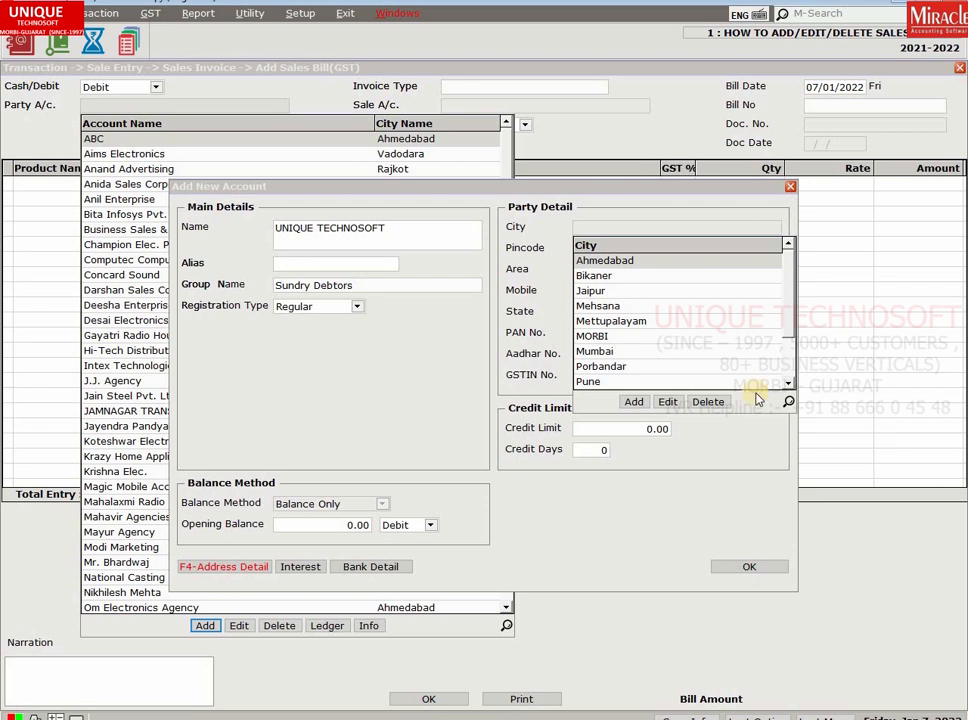
Replace the MORBI city entry with a newly added MORBI and select it.
left_click(705, 401)
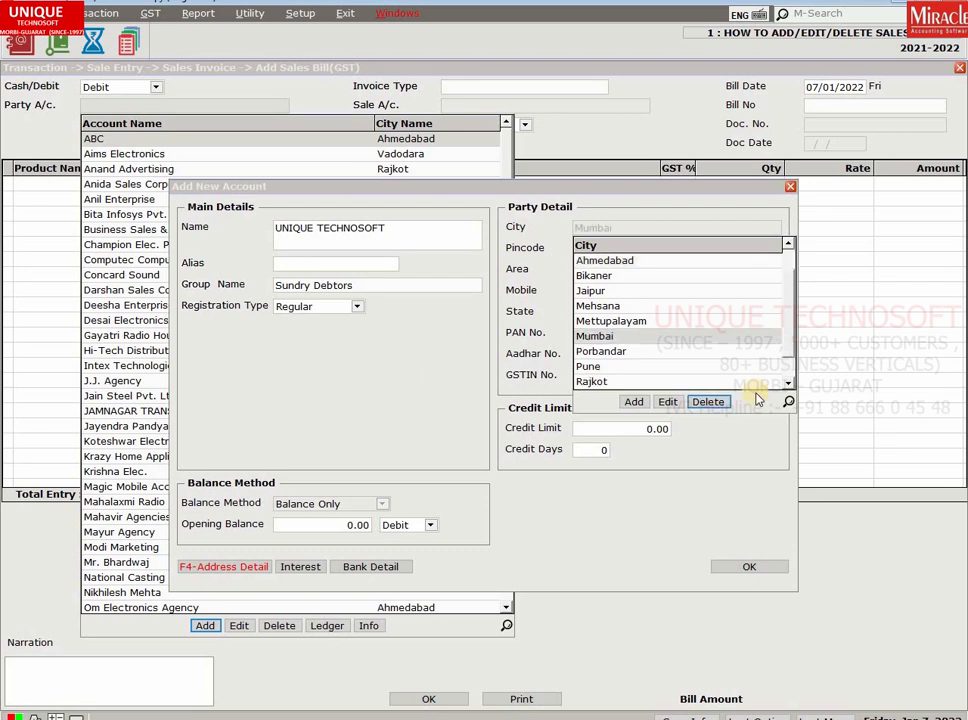
left_click(633, 405)
type("M")
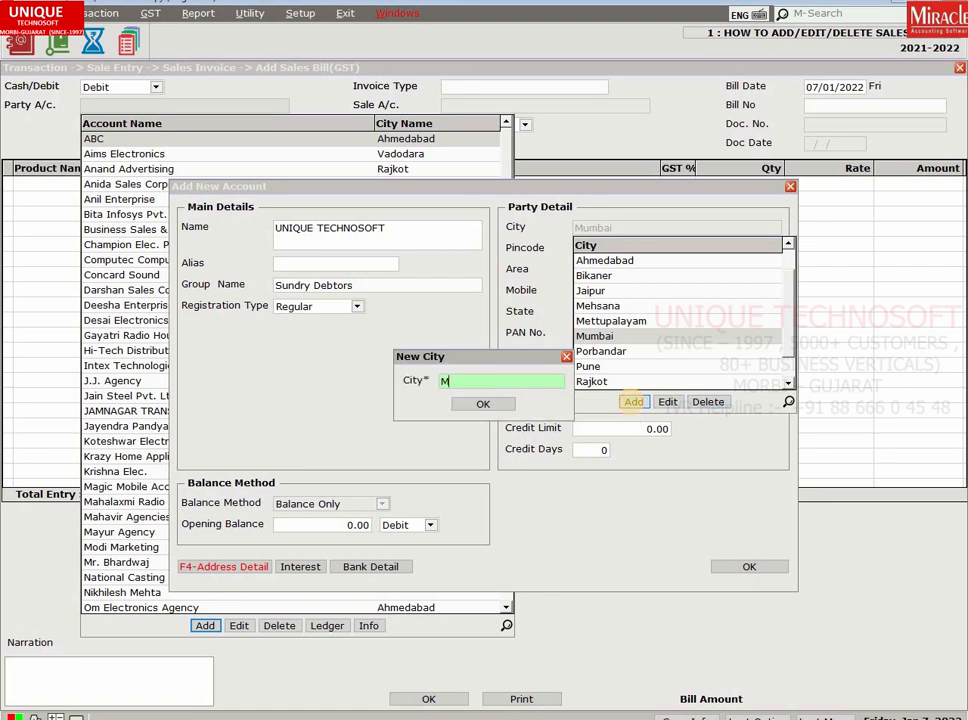
type("ORBI")
key("Tab")
key("Return")
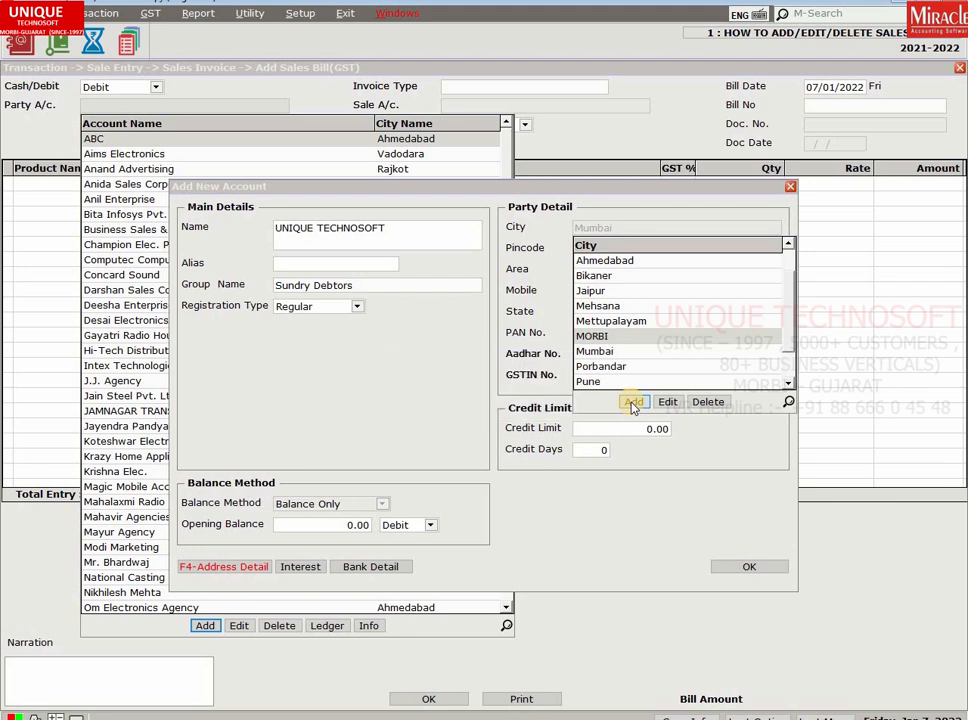
key("Return")
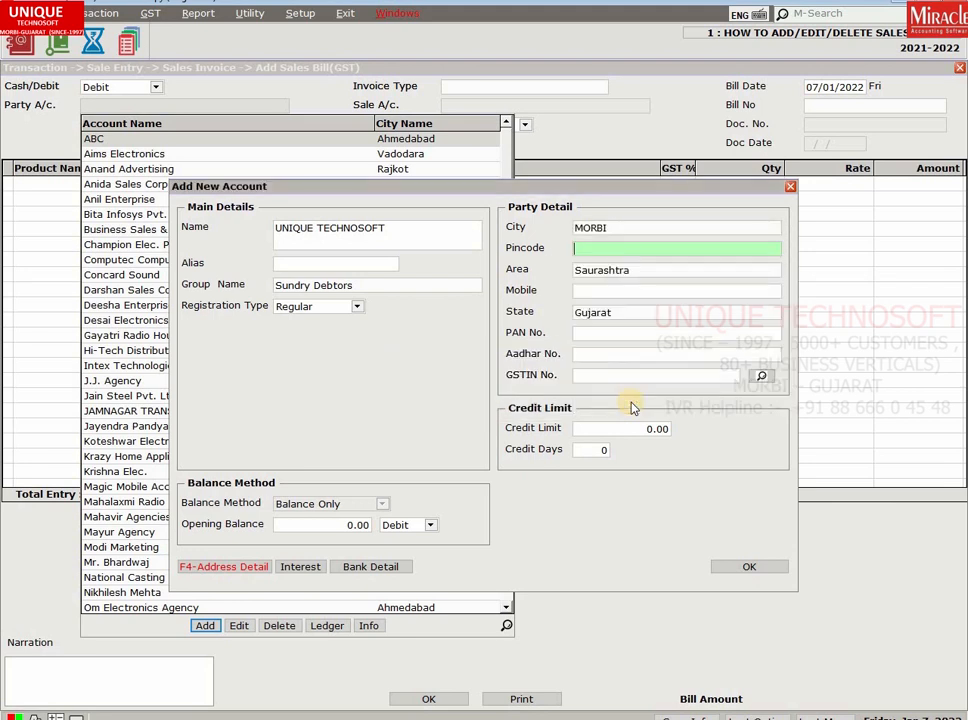
Enter pincode 363641, create and use area RAVAPAR ROAD, and enter the mobile number.
type("363641")
key("Return")
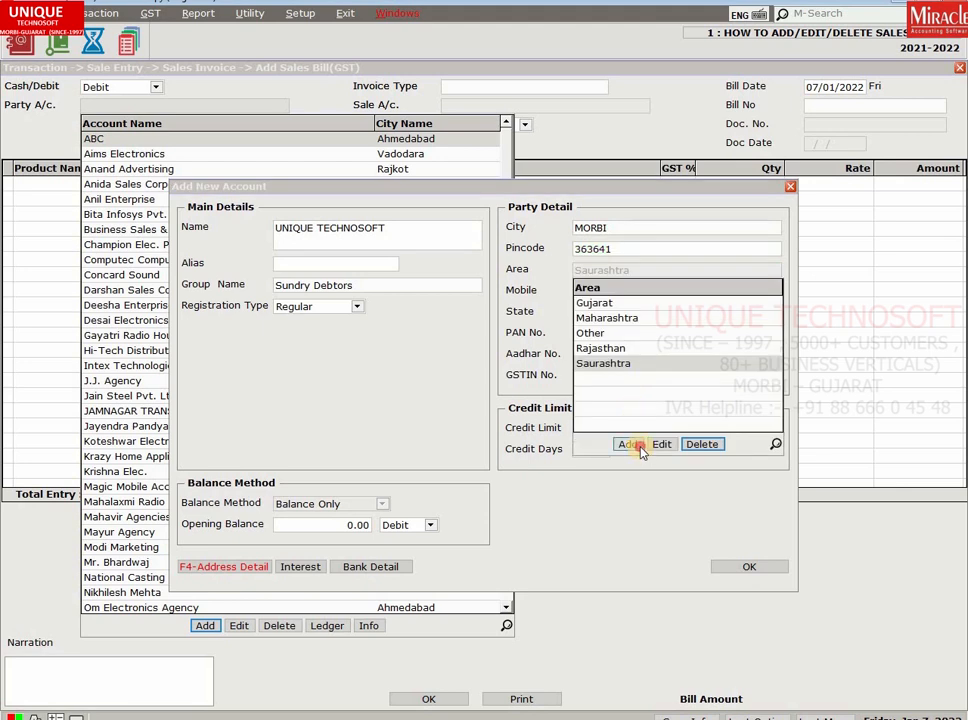
left_click(640, 449)
type("RAVA")
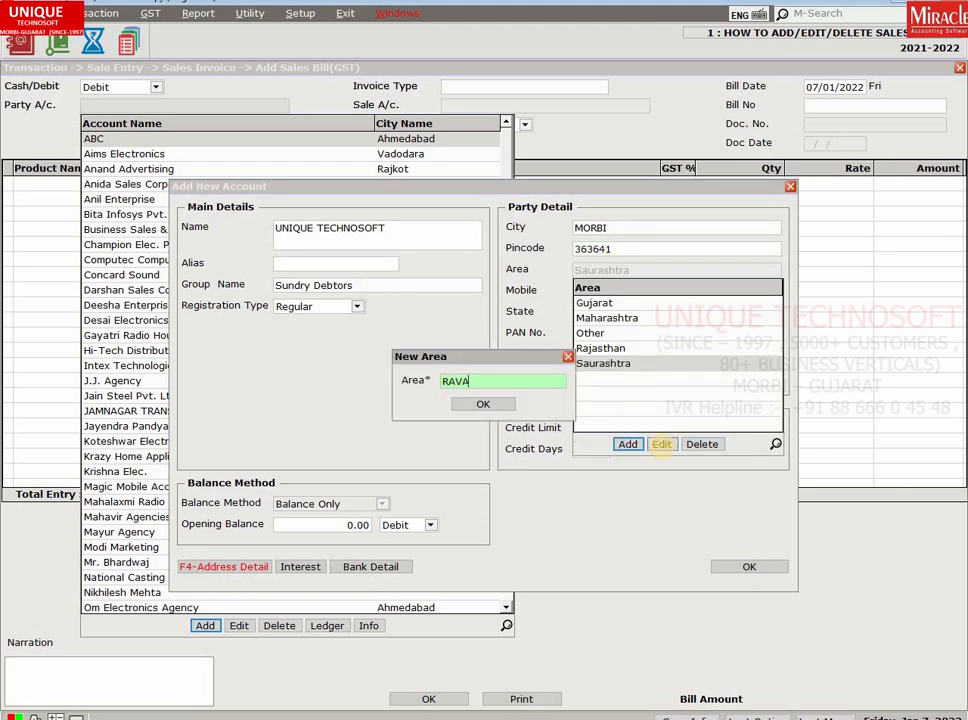
type("PAR ROAD")
key("Return")
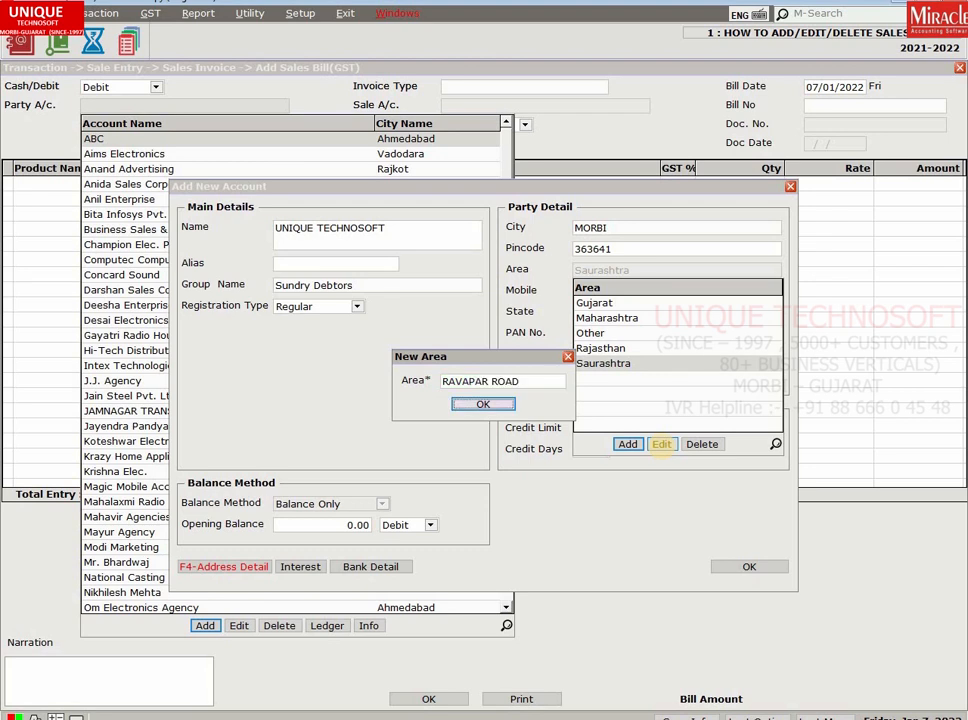
key("Return")
key("Return")
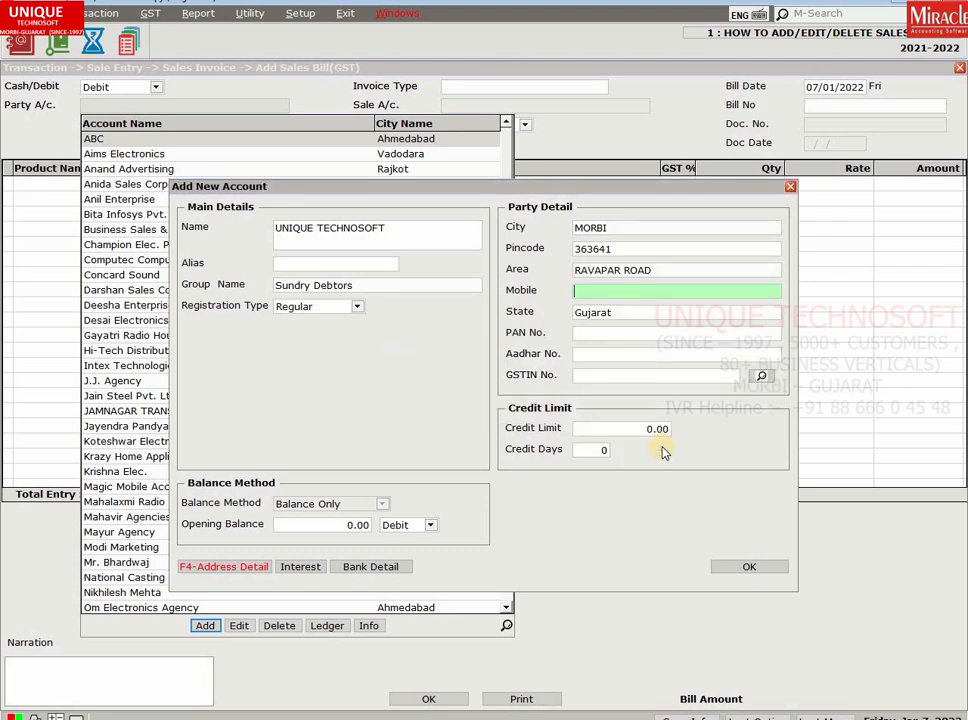
key("Return")
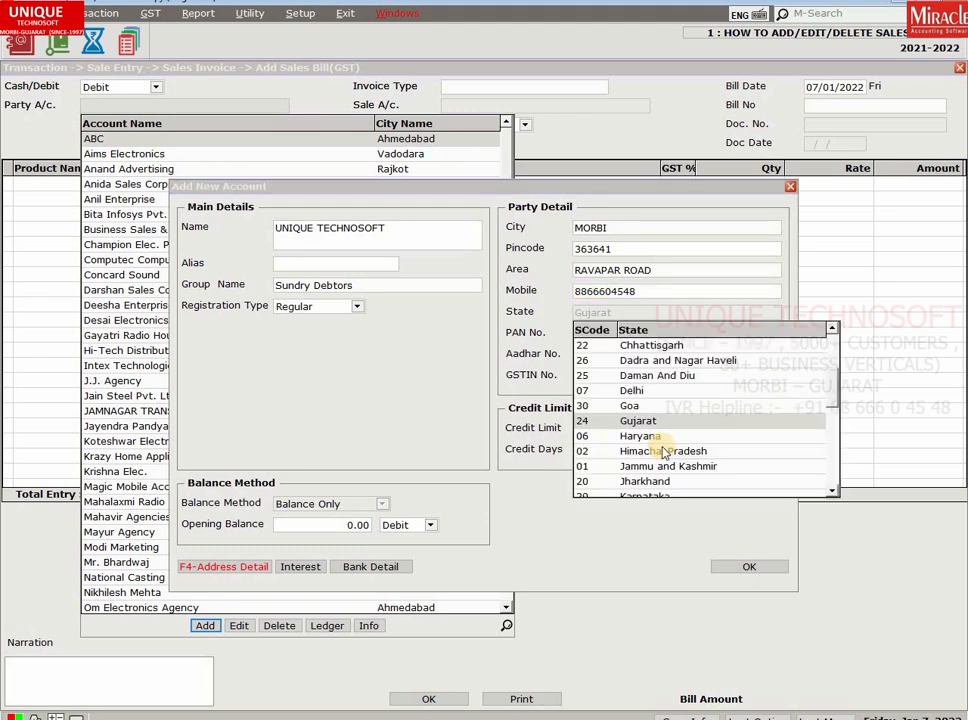
key("Return")
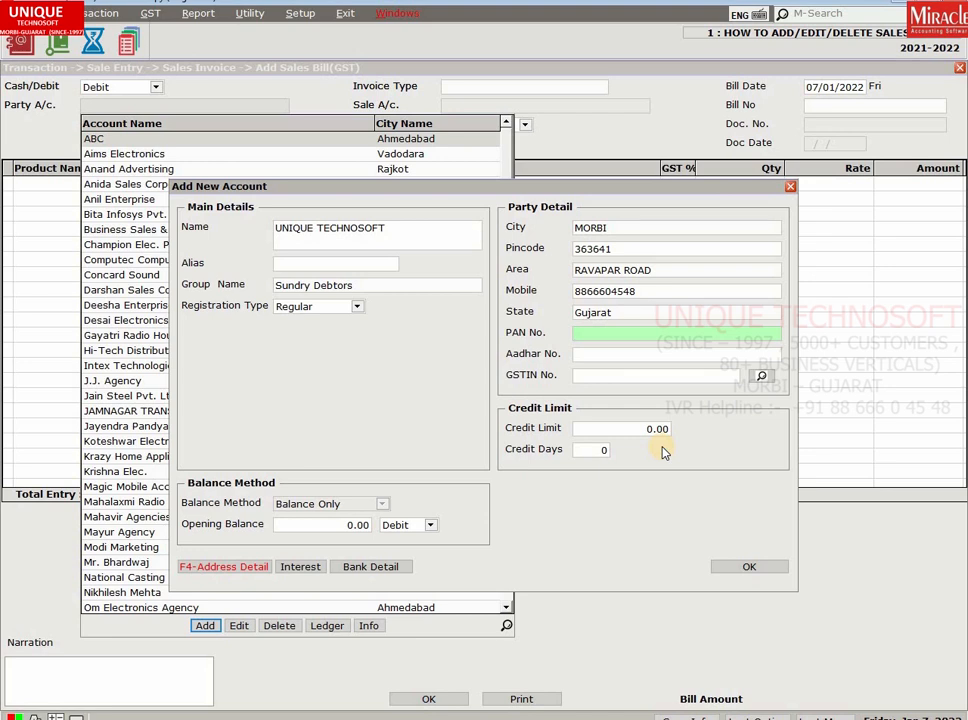
key("Return")
key("Return")
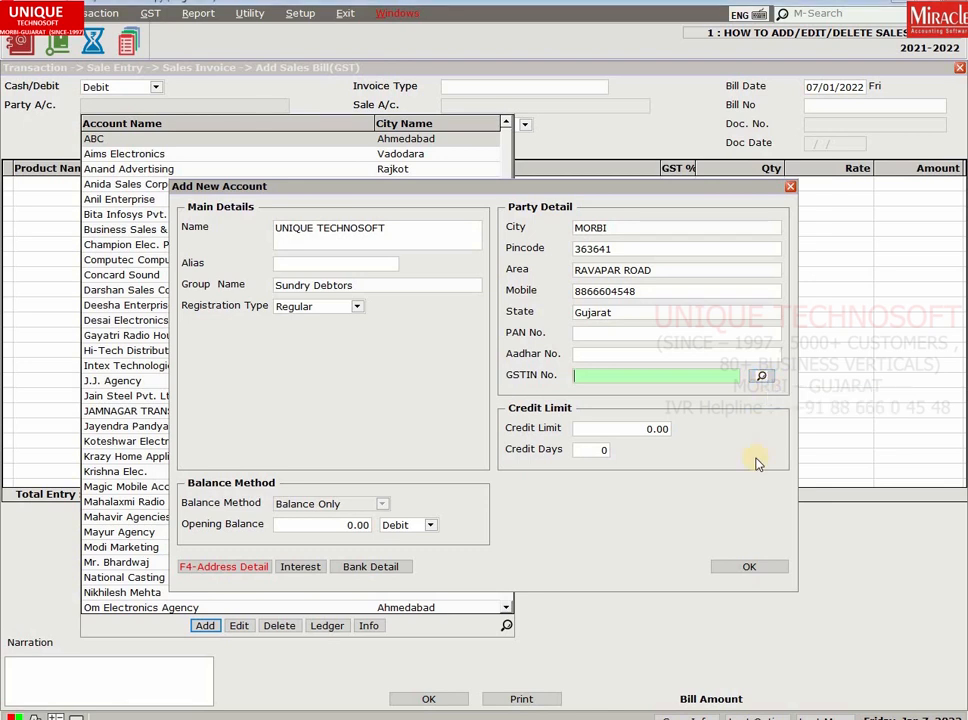
key("Return")
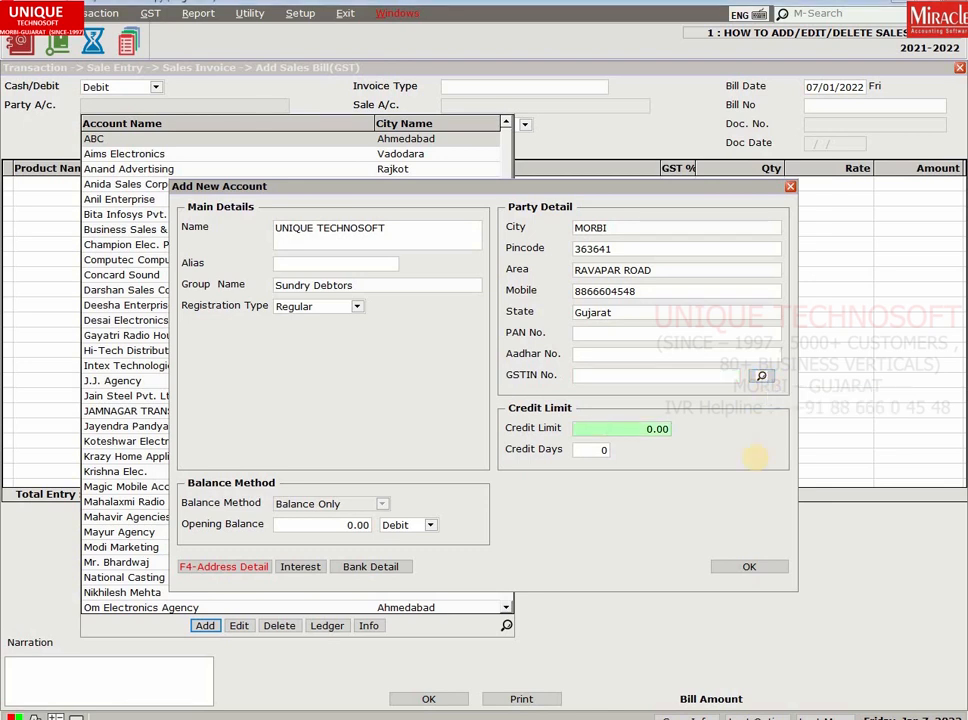
key("Return")
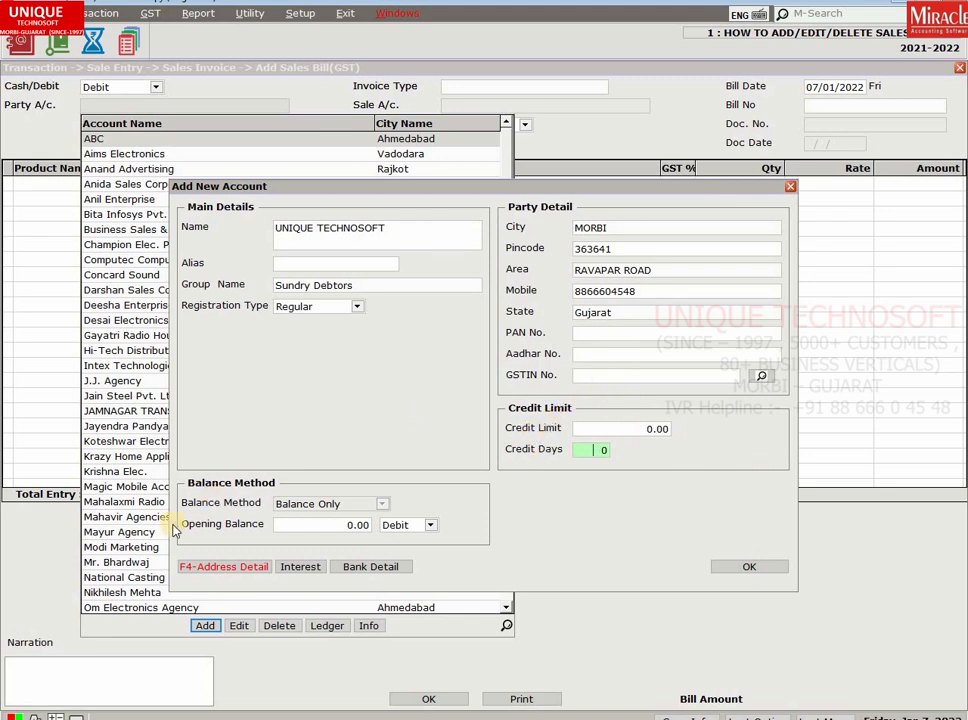
Enter the contact person's name in the address details and save them.
left_click(233, 567)
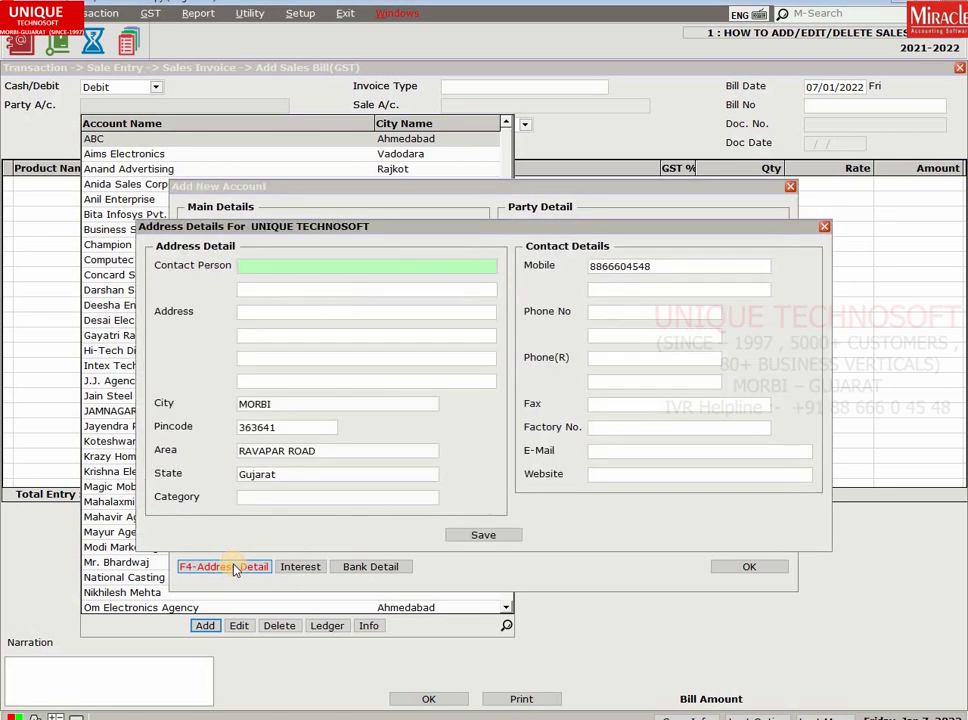
key("Return")
key("Return")
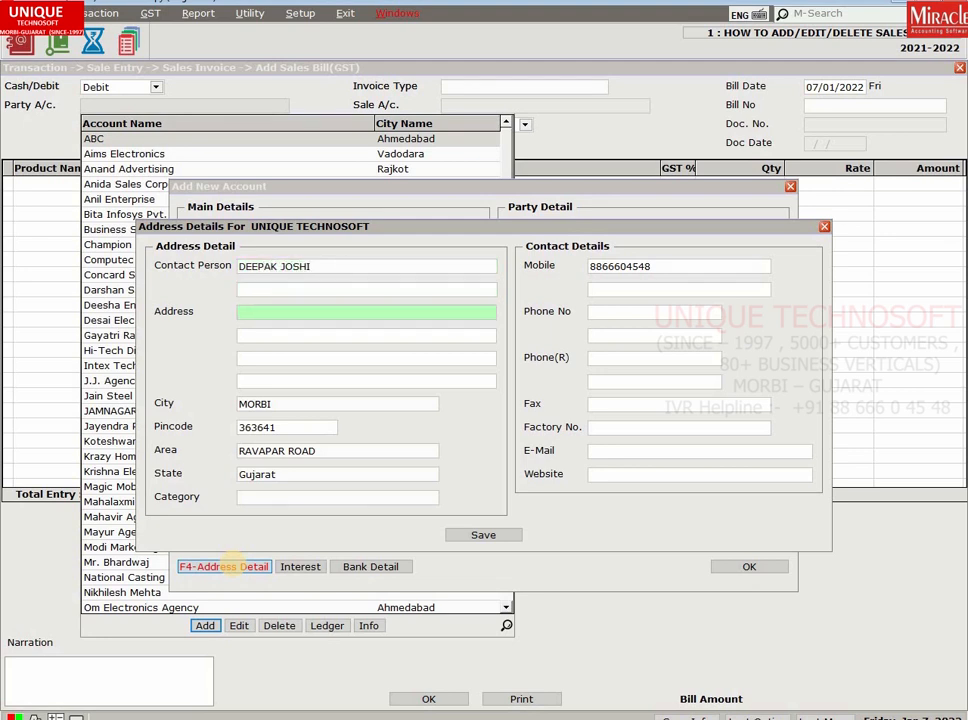
key("Return")
key("Return")
key("Return")
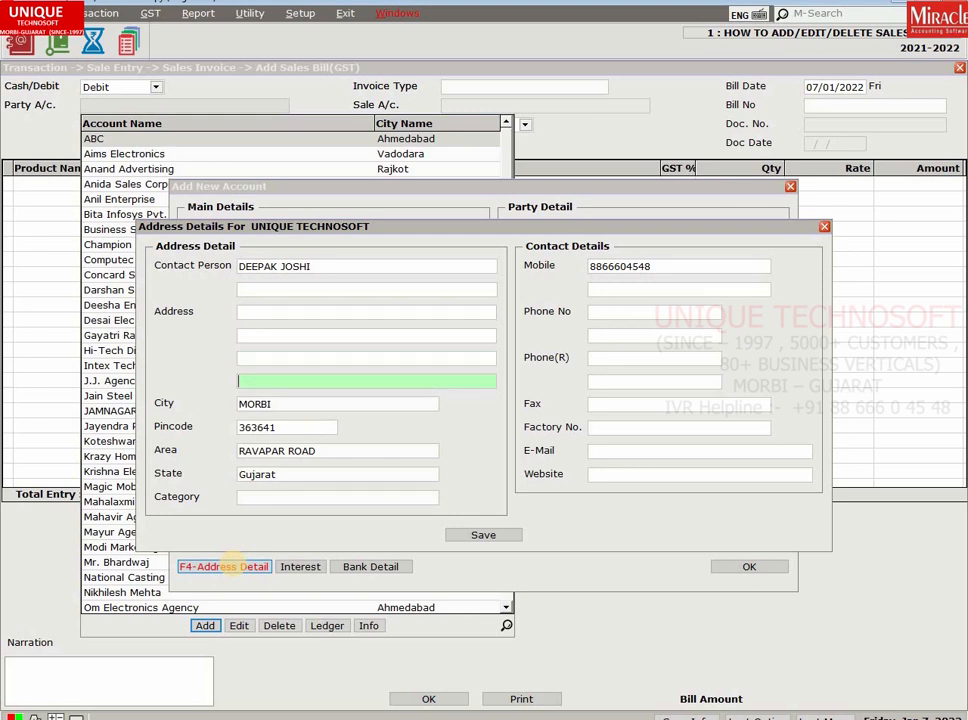
key("Return")
key("Return")
key("Return")
key("Return")
key("Return")
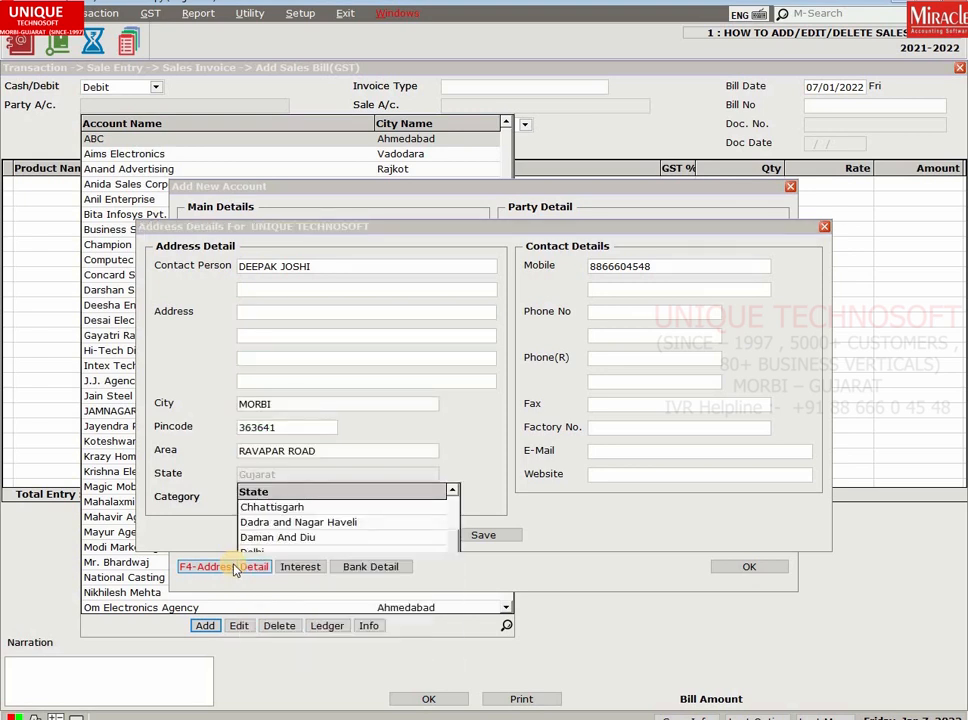
key("Return")
left_click(481, 537)
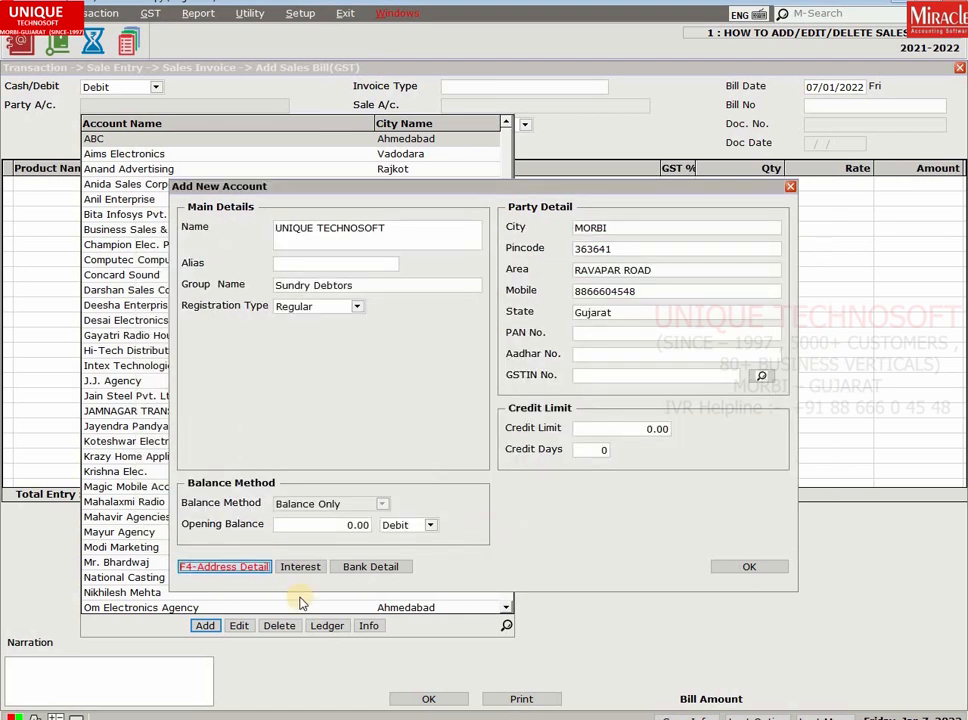
left_click(366, 570)
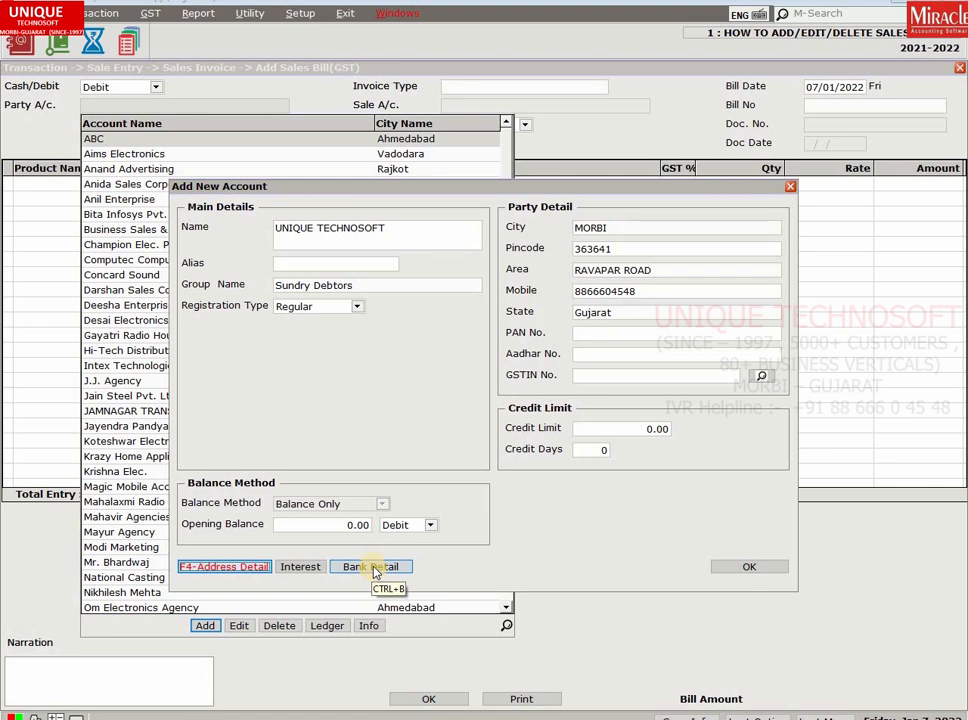
left_click(372, 567)
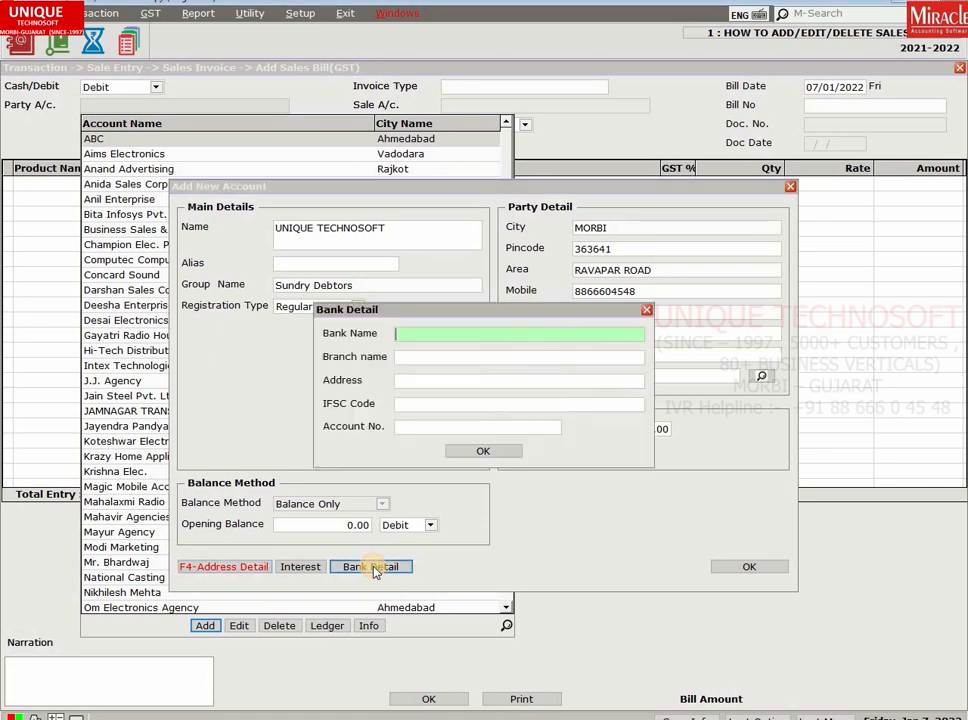
key("Return")
key("Return")
key("Return")
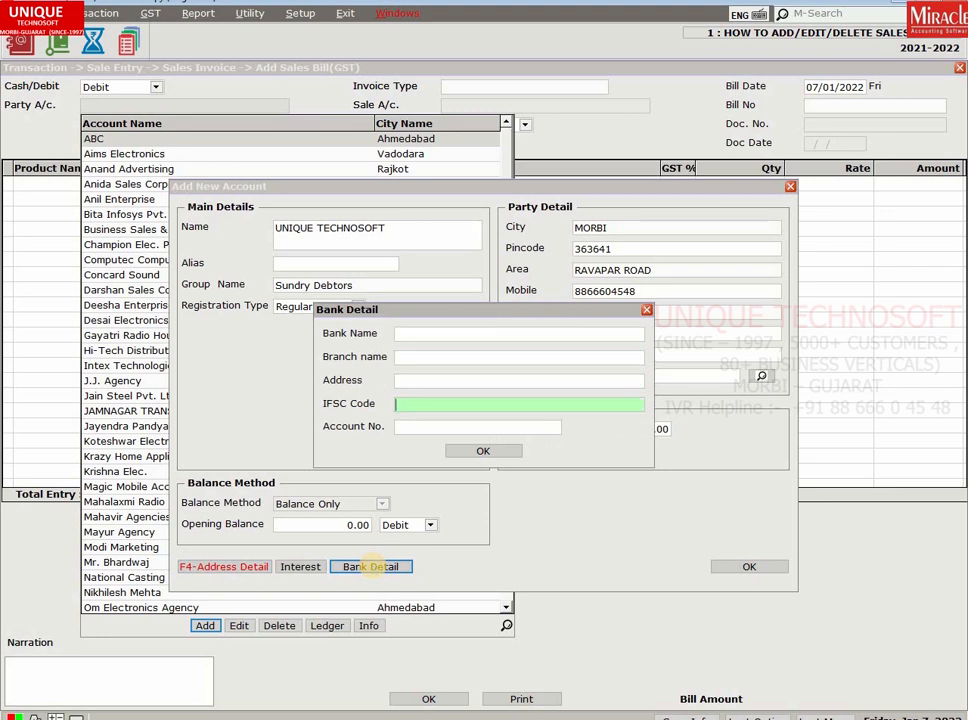
key("Return")
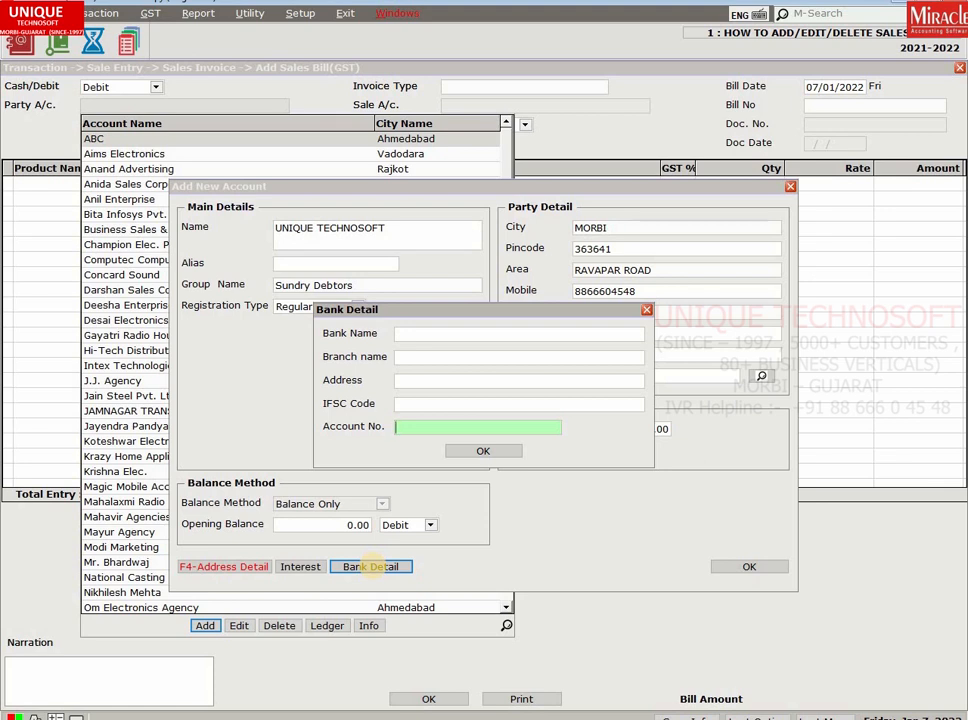
key("Return")
key("Return")
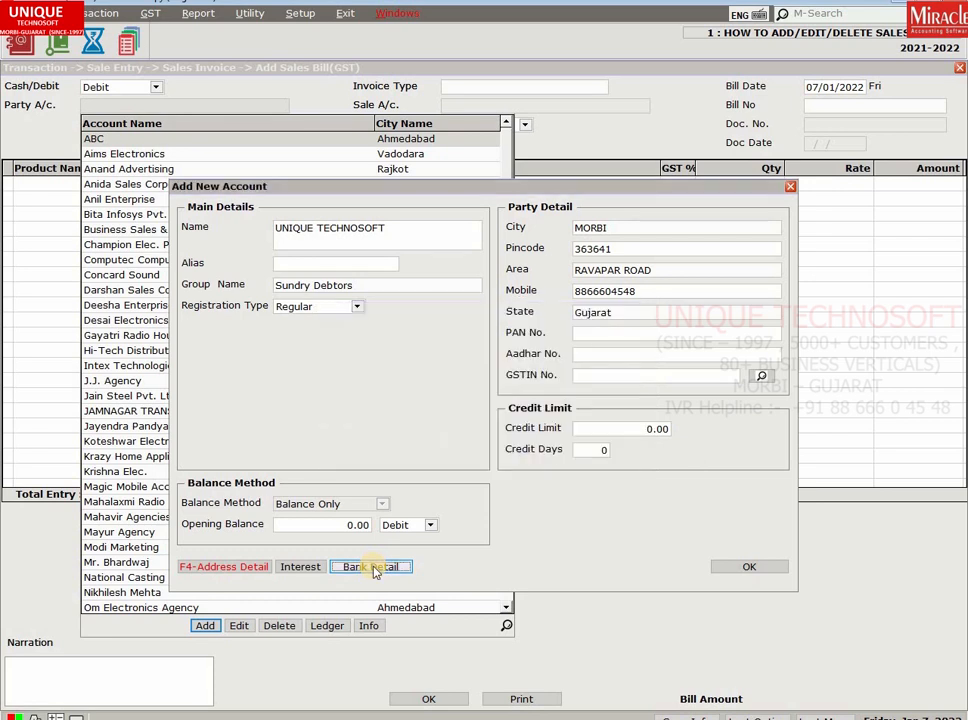
Save the account as the party and set up GST Tax Invoice GT/5.
left_click(733, 568)
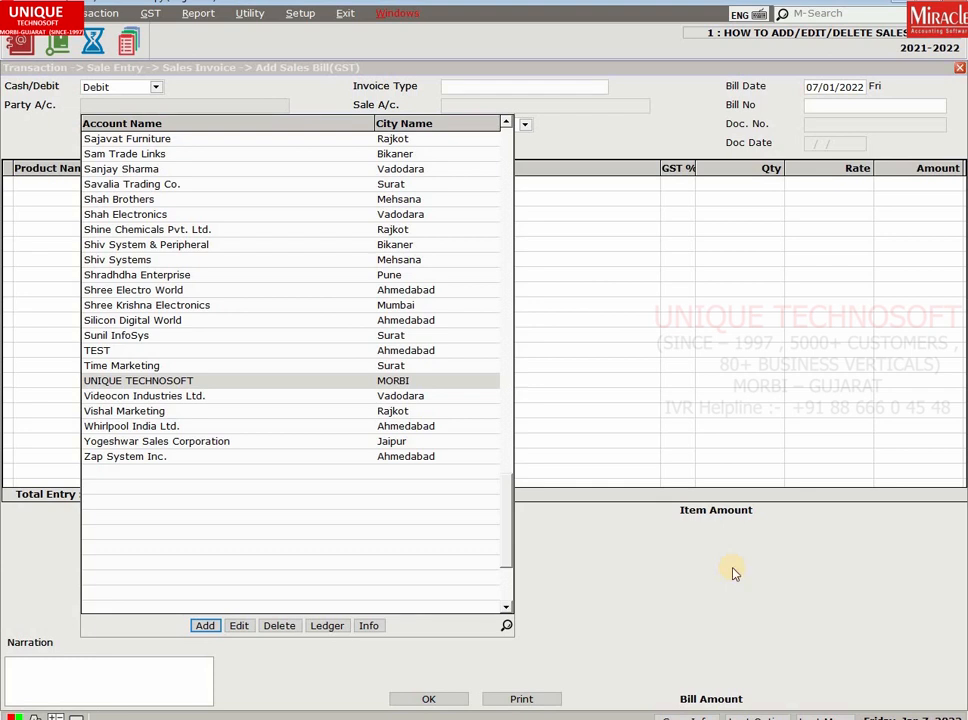
key("Return")
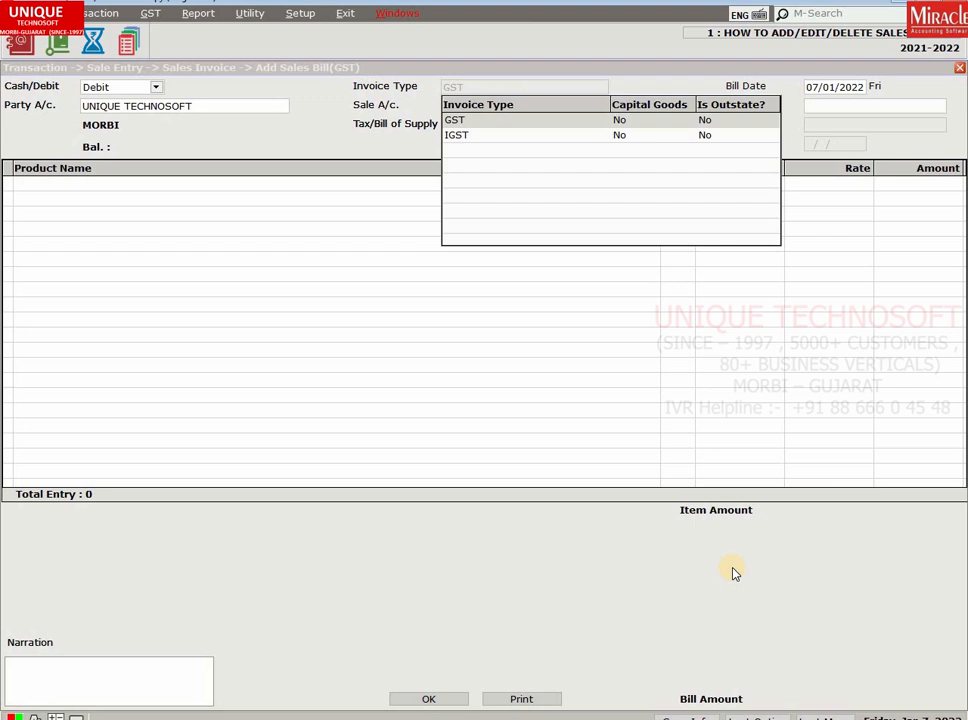
key("Down")
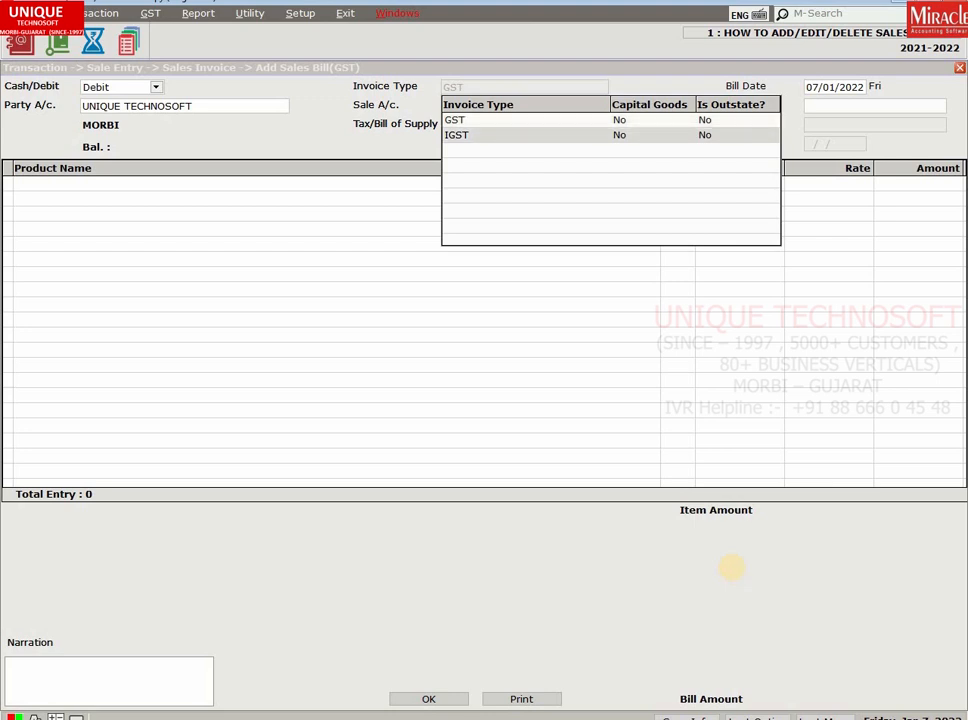
key("Up")
key("Return")
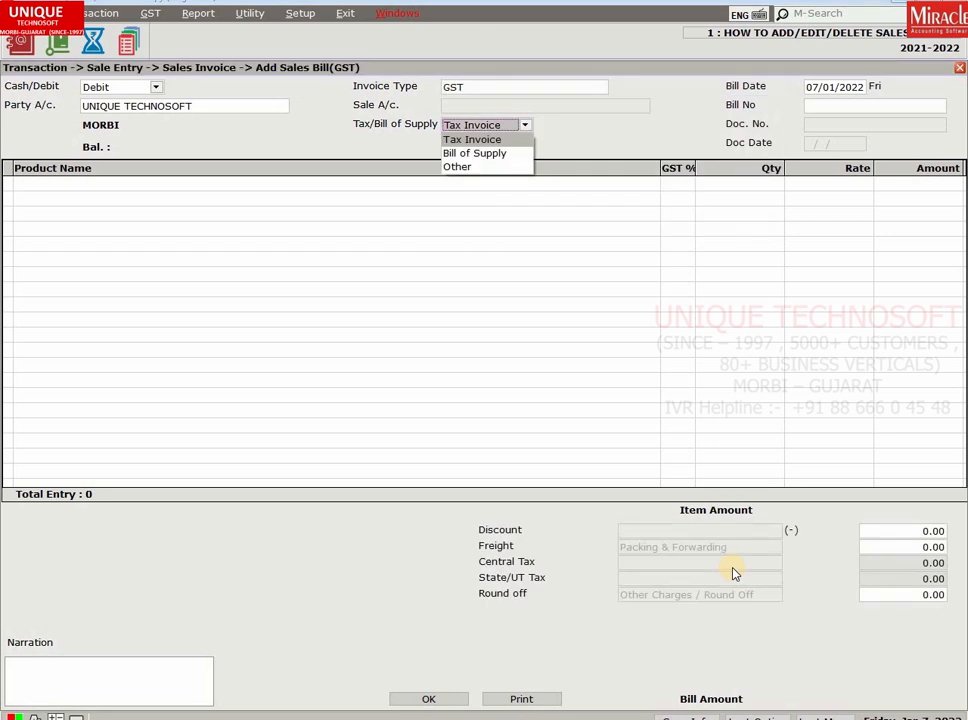
key("Return")
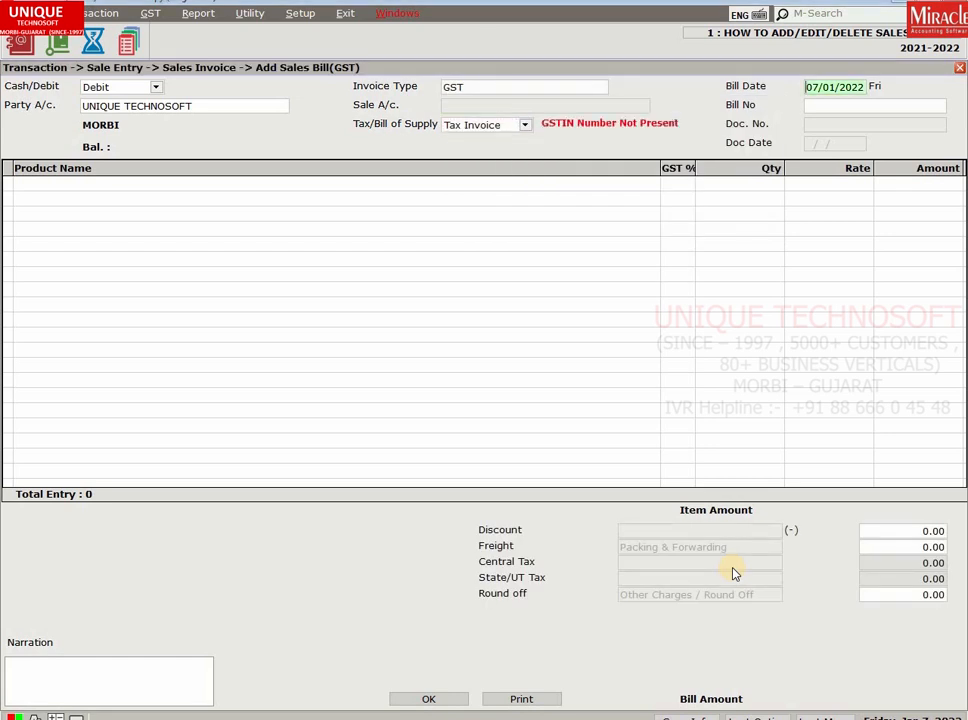
key("Return")
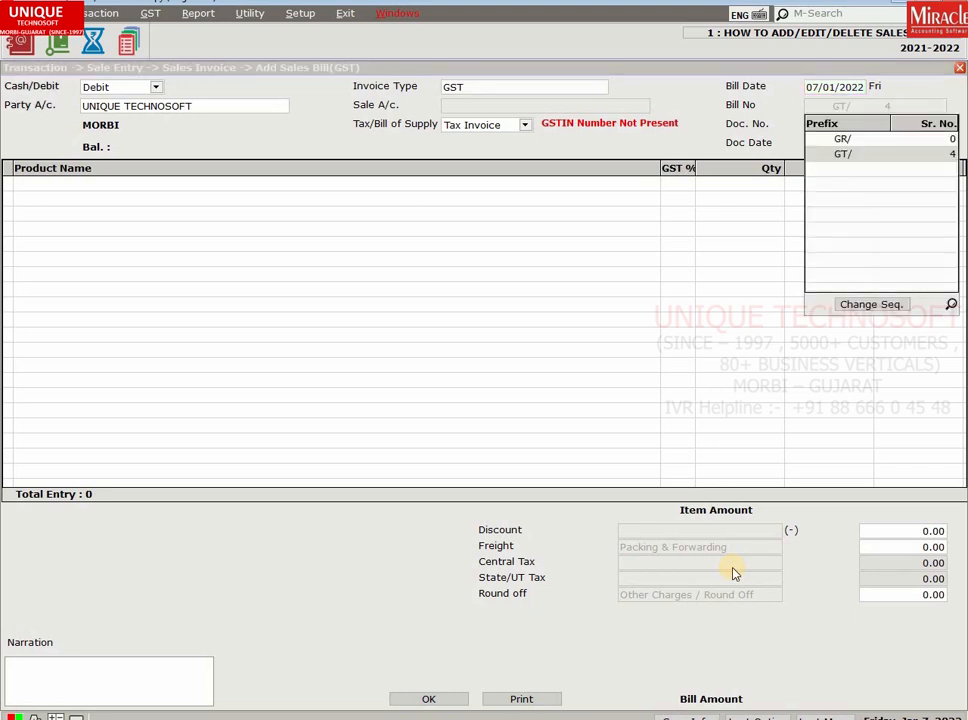
key("Return")
key("Return")
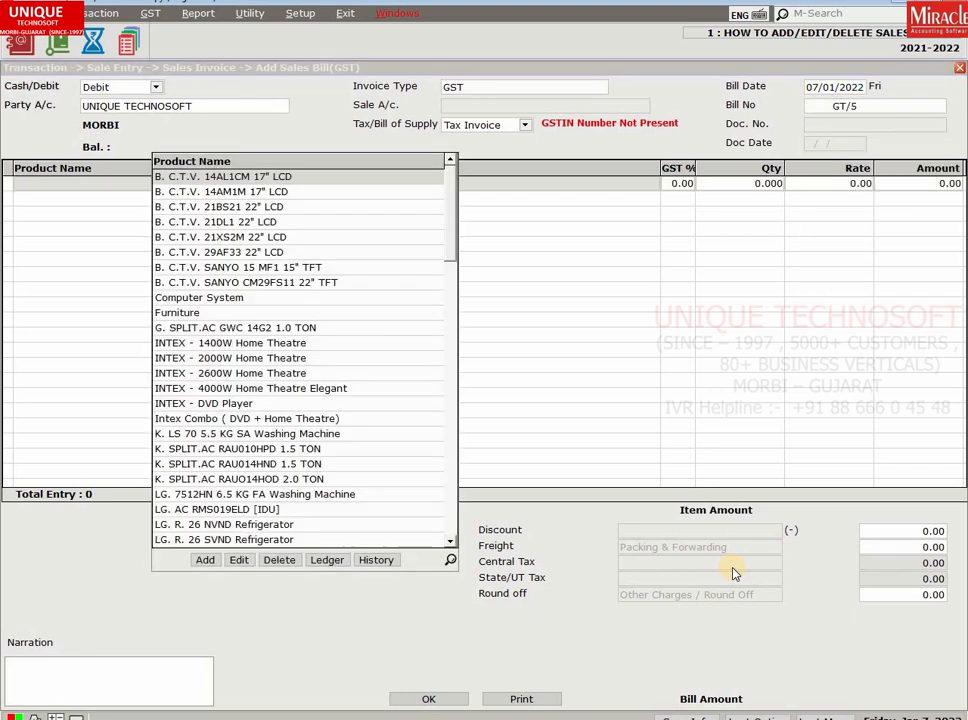
Name a new product 600*600 NENO and browse GST commodities around GST 5%.
left_click(205, 563)
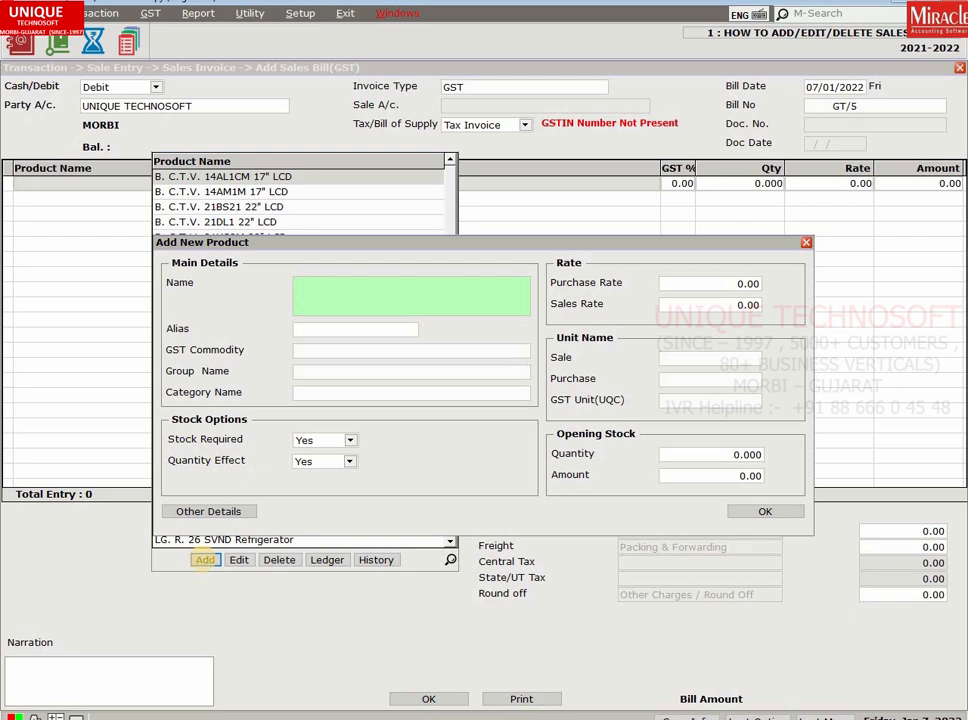
type("600")
type("\"")
type("600 NENO")
key("Return")
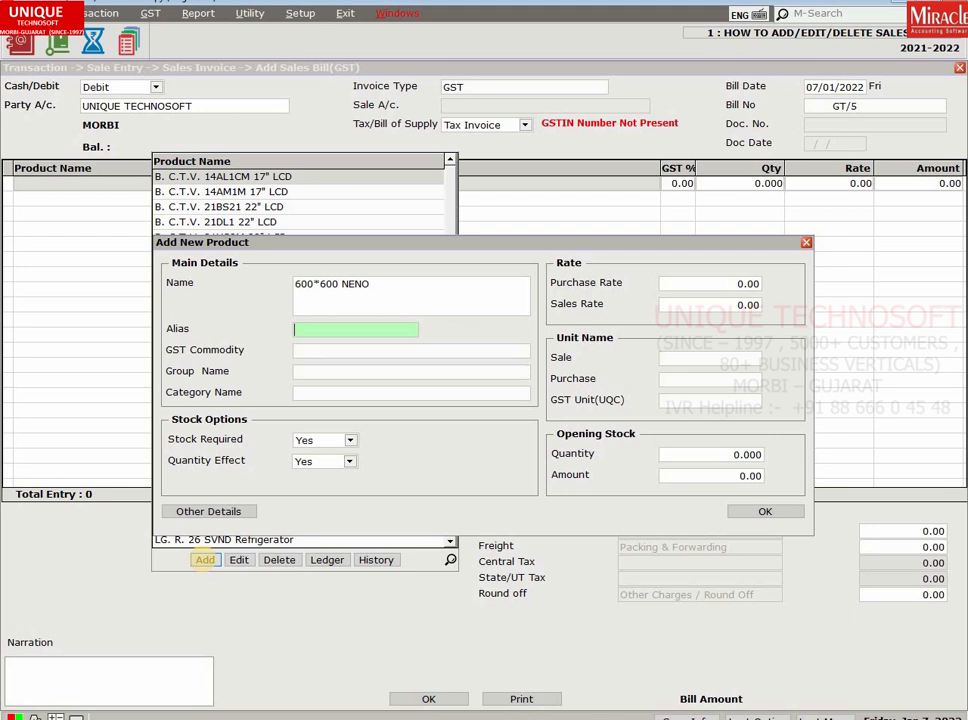
key("Return")
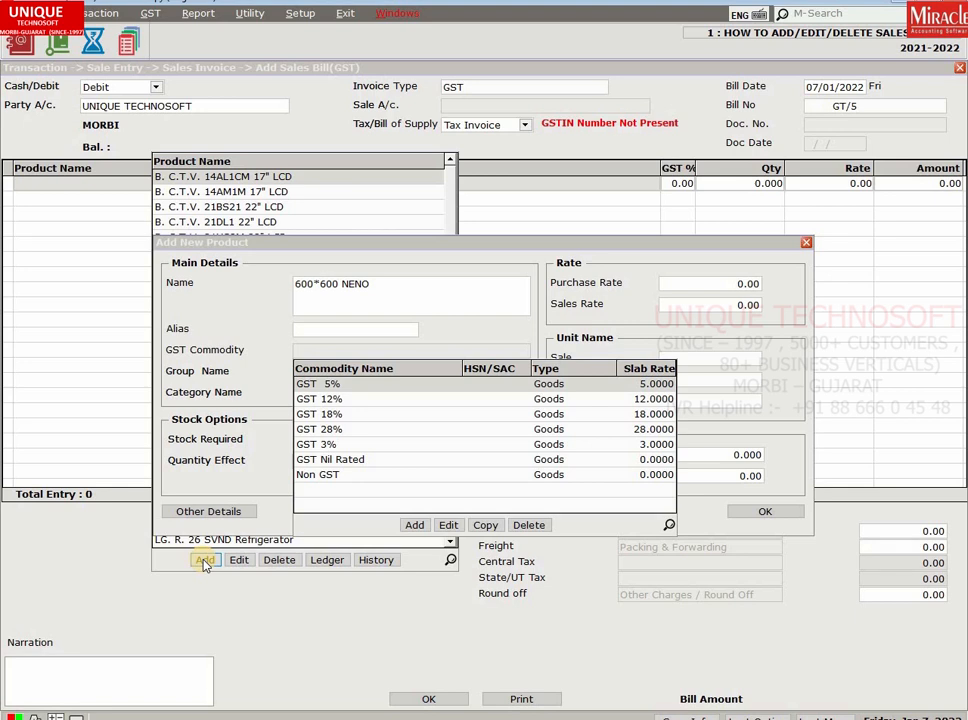
key("Down")
key("Down")
key("Down")
key("Down")
key("Down")
key("Down")
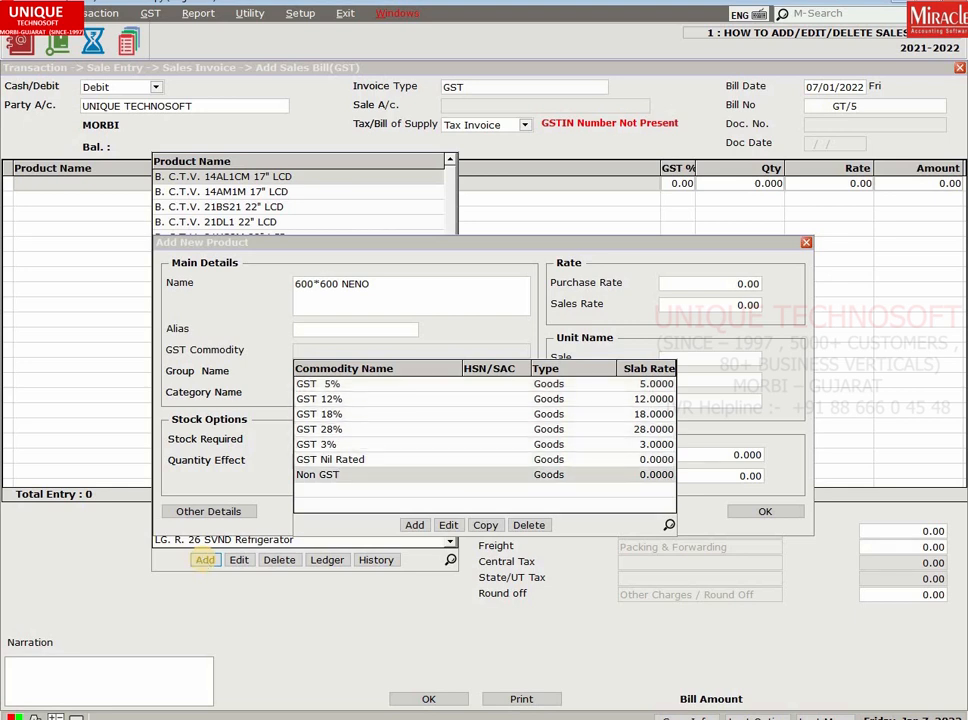
key("Up")
key("Up")
key("Up")
key("Up")
key("Up")
key("Up")
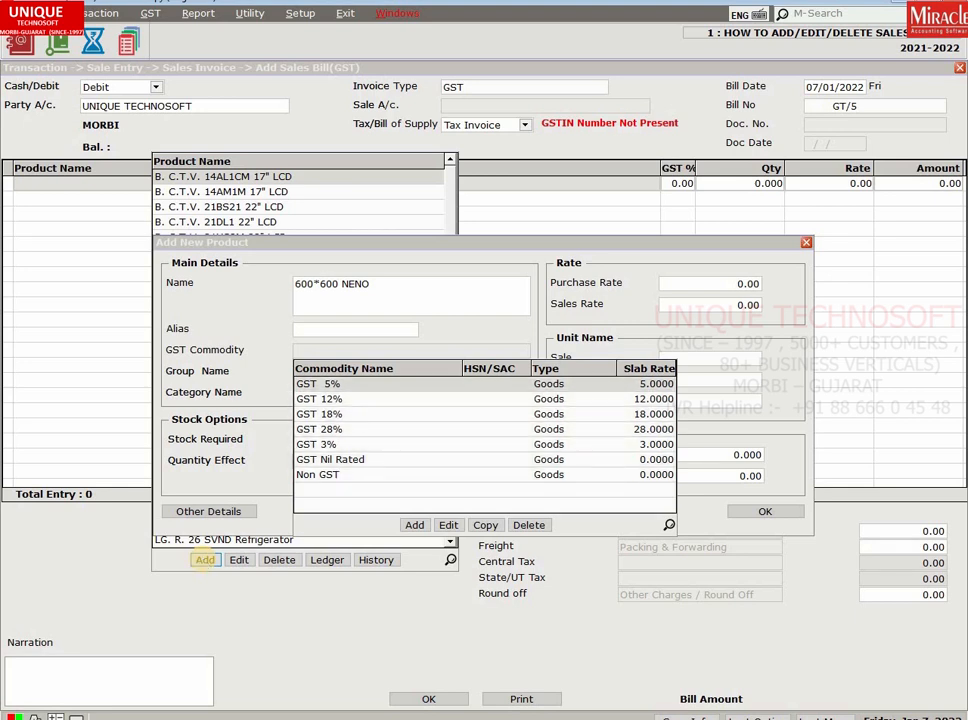
key("Down")
key("Down")
key("Down")
key("Down")
key("Down")
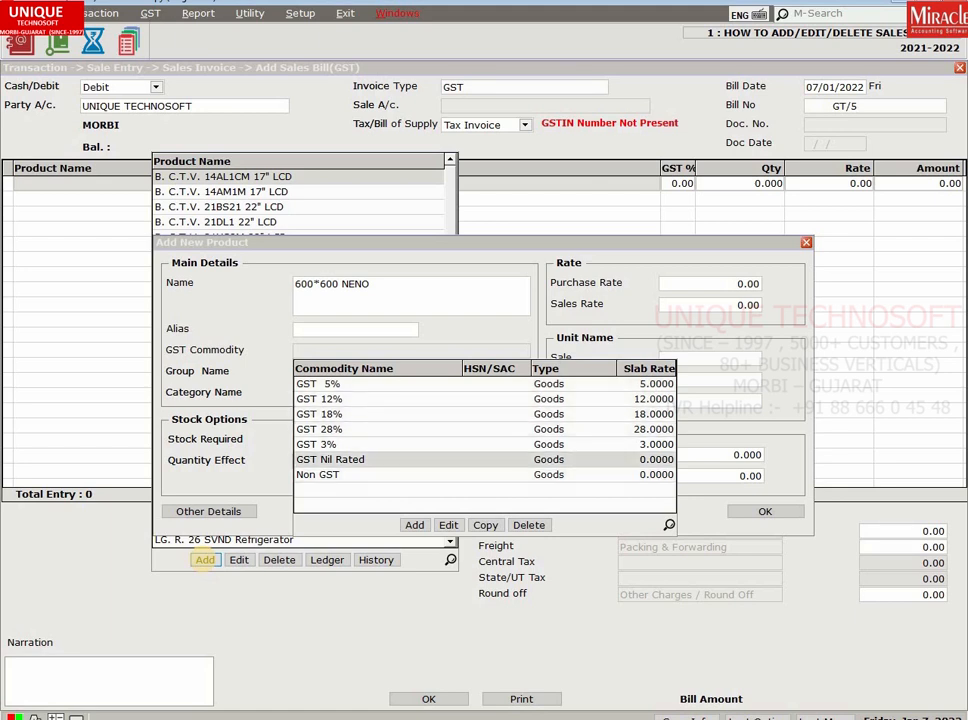
key("Up")
key("Up")
key("Up")
key("Up")
key("Up")
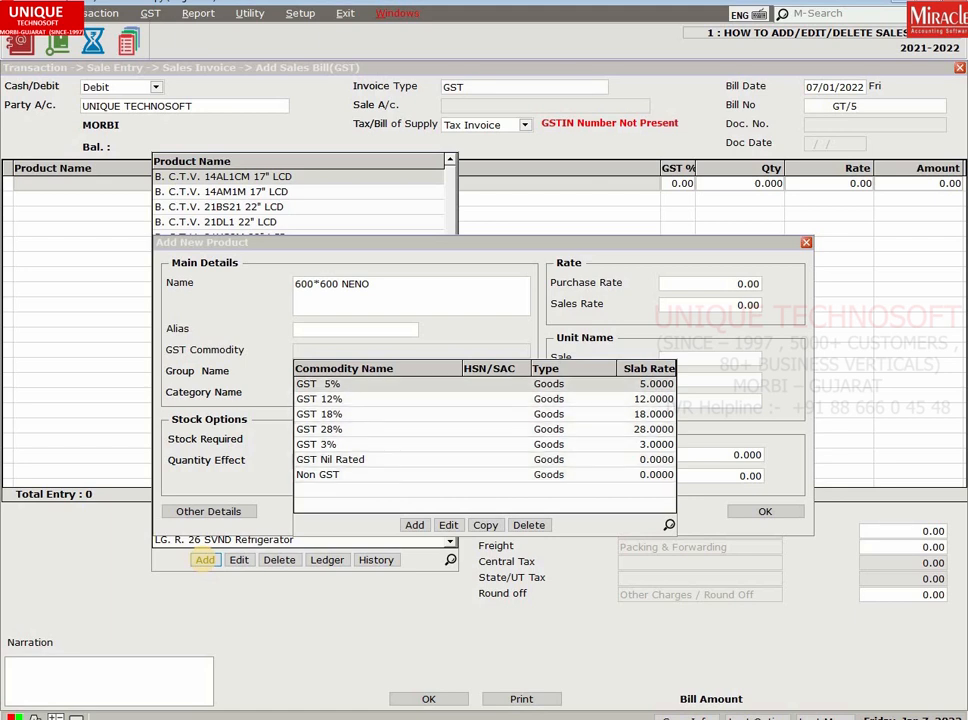
Create a new commodity TILES+6808 of type Goods.
left_click(415, 525)
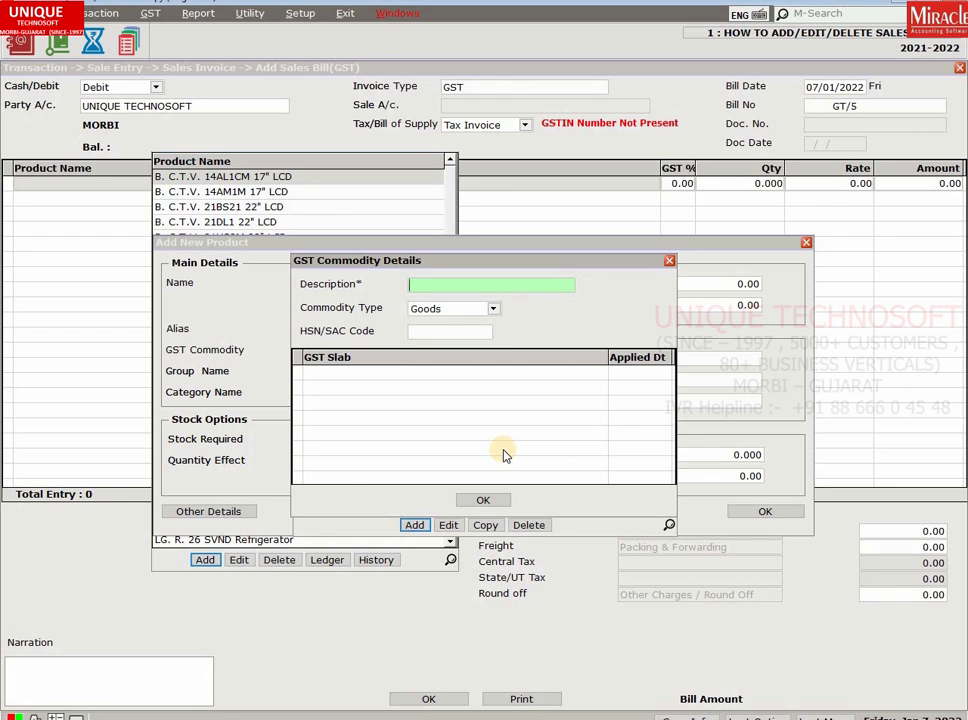
type("TILES+6808")
key("Return")
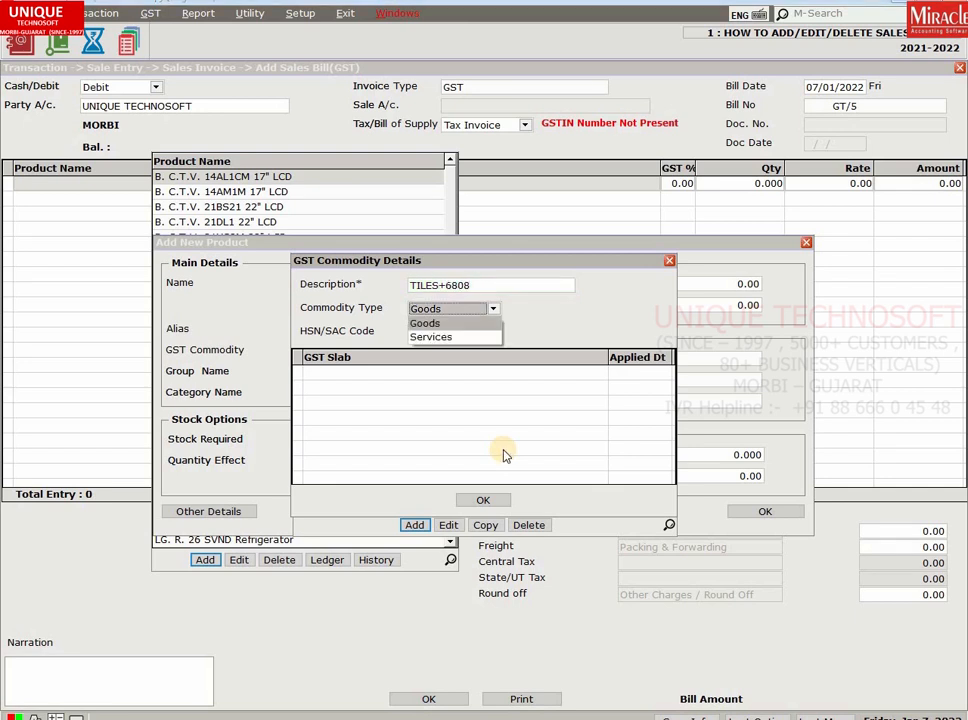
key("Down")
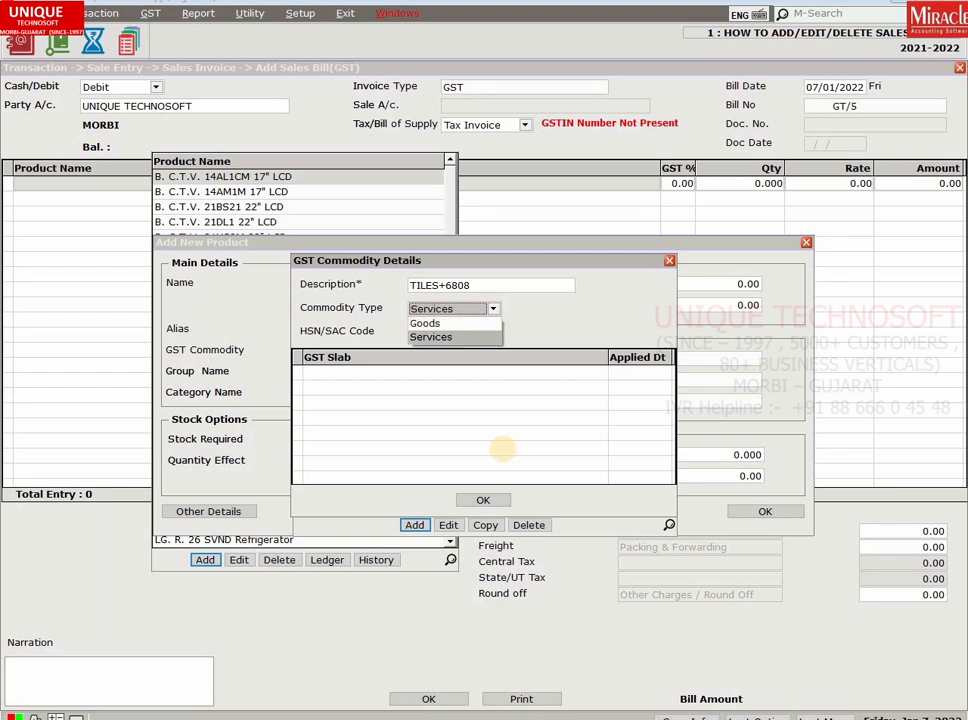
key("Up")
key("Return")
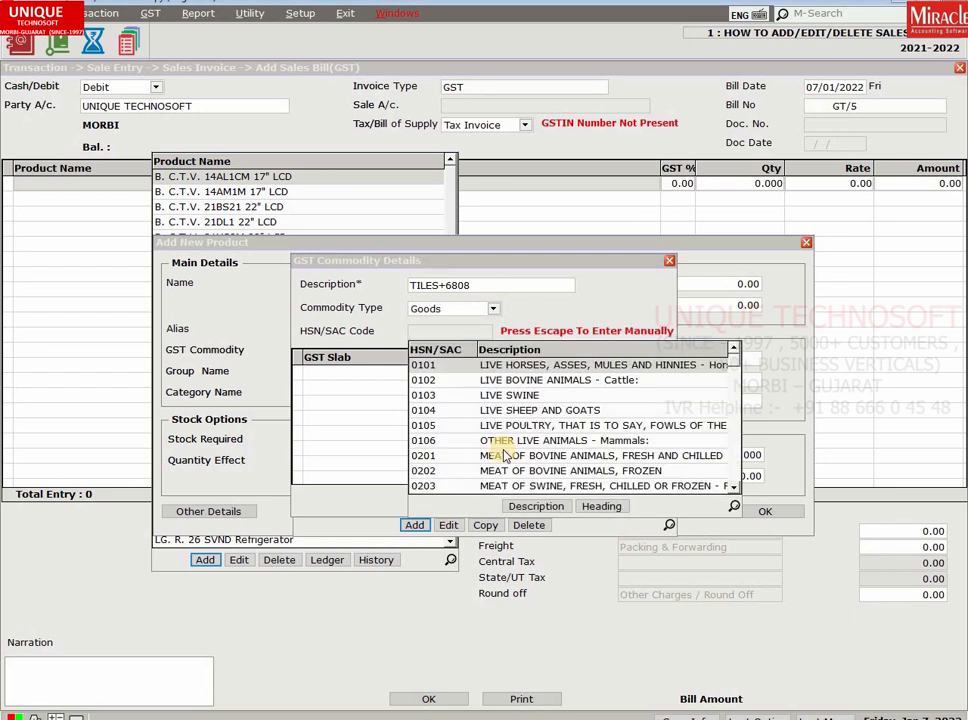
Give the commodity HSN/SAC code 6808 and the GST 18% slab, then save it.
type("6808")
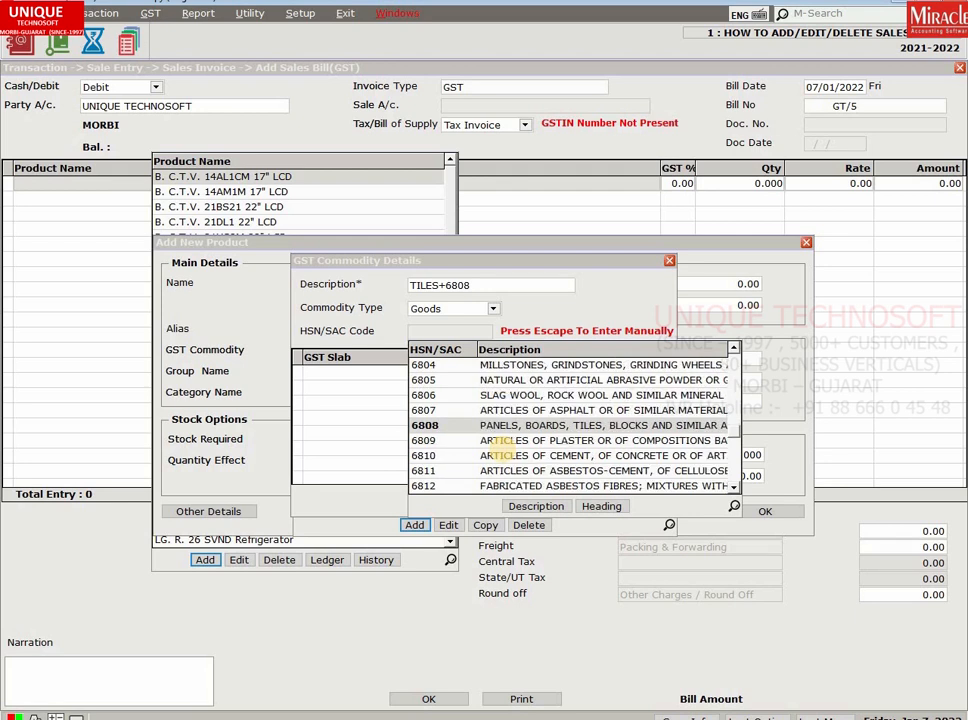
key("Escape")
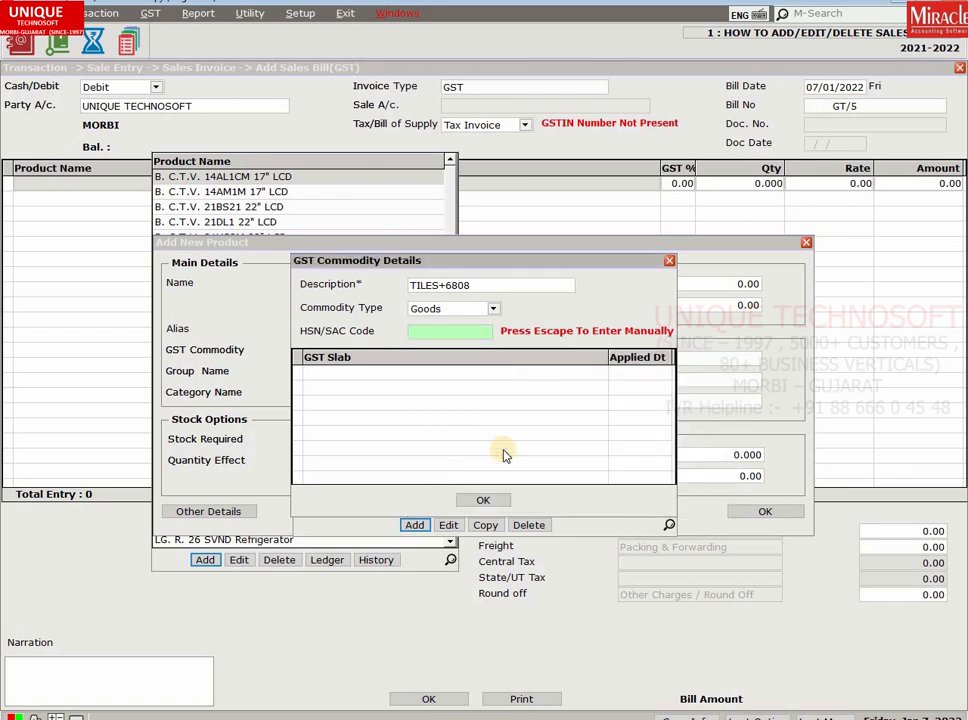
type("6808")
key("Return")
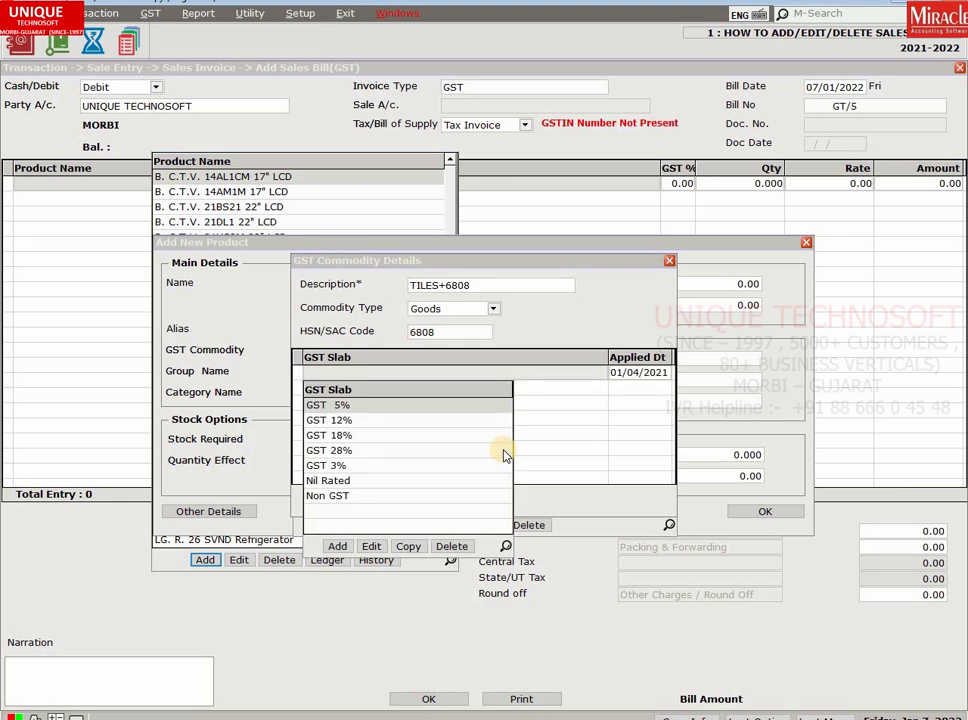
key("Down")
key("Down")
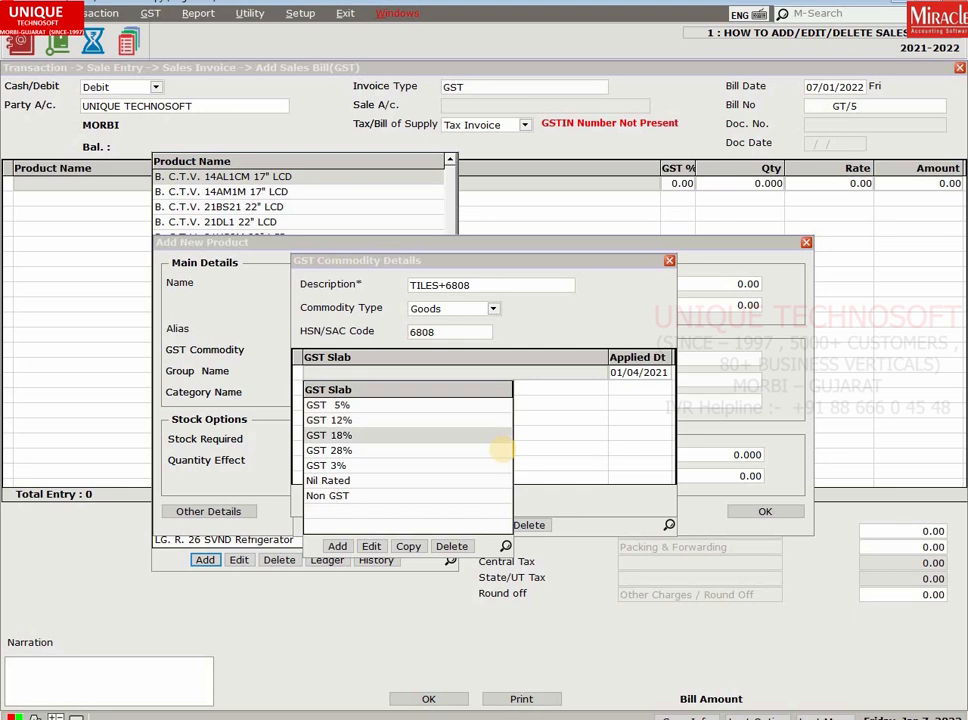
key("Return")
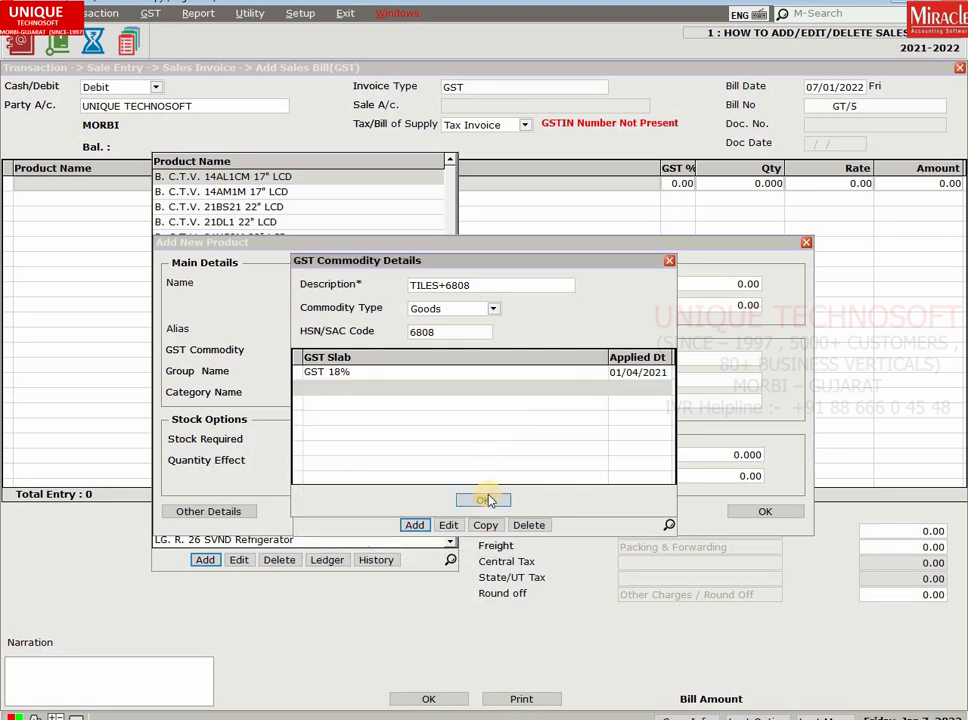
left_click(485, 500)
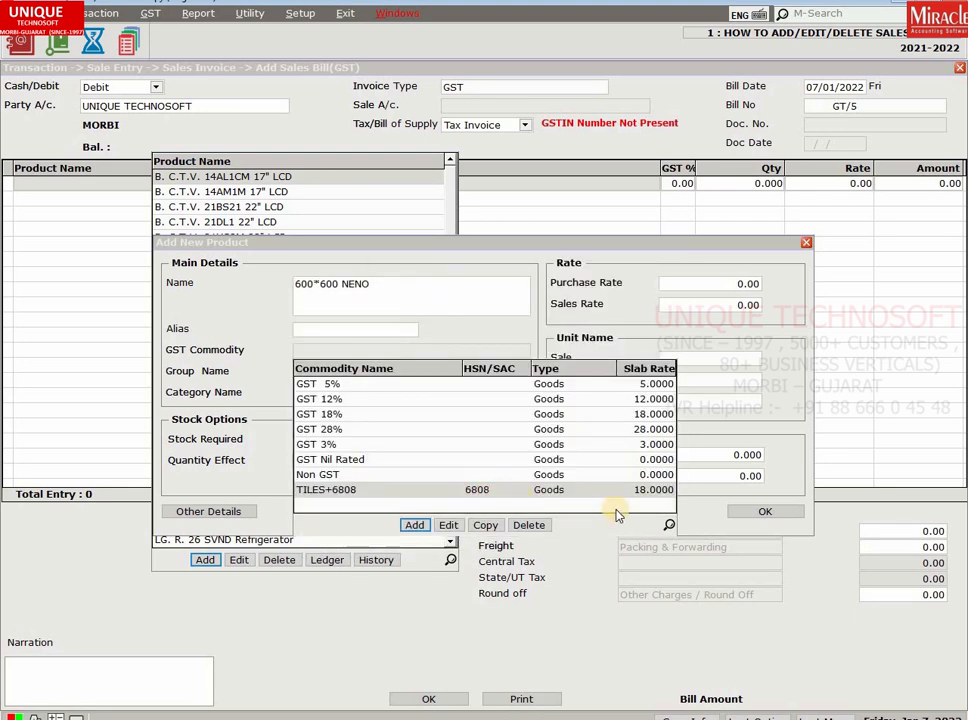
Assign commodity TILES+6808 and a new category VITRIFIED TILES (short name VT).
key("Return")
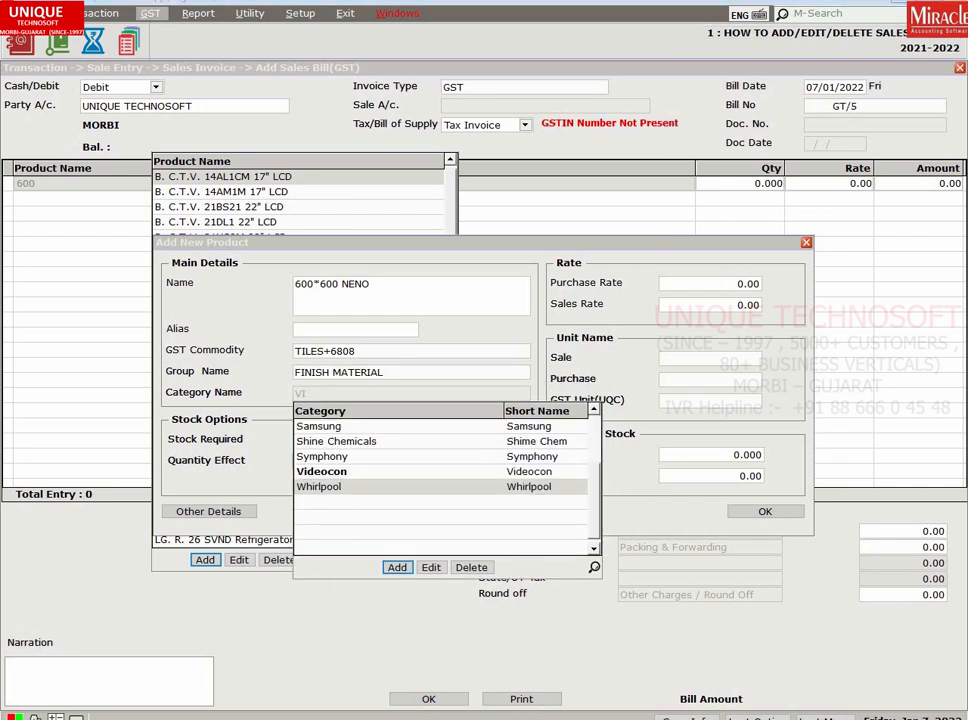
key("alt+a")
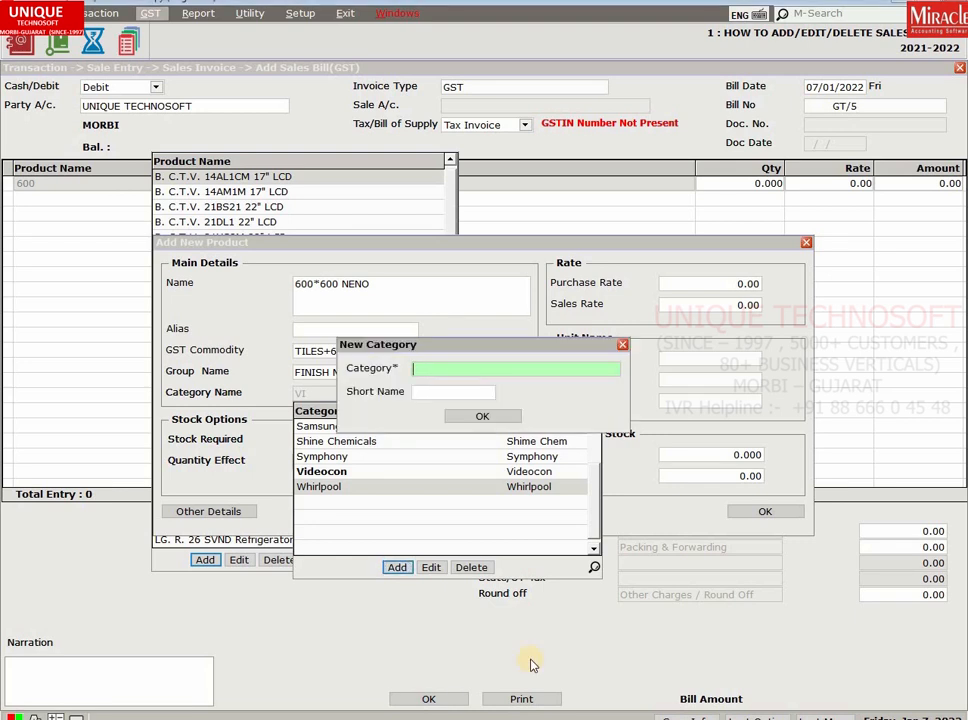
type("VITRIFIED TILES")
key("Return")
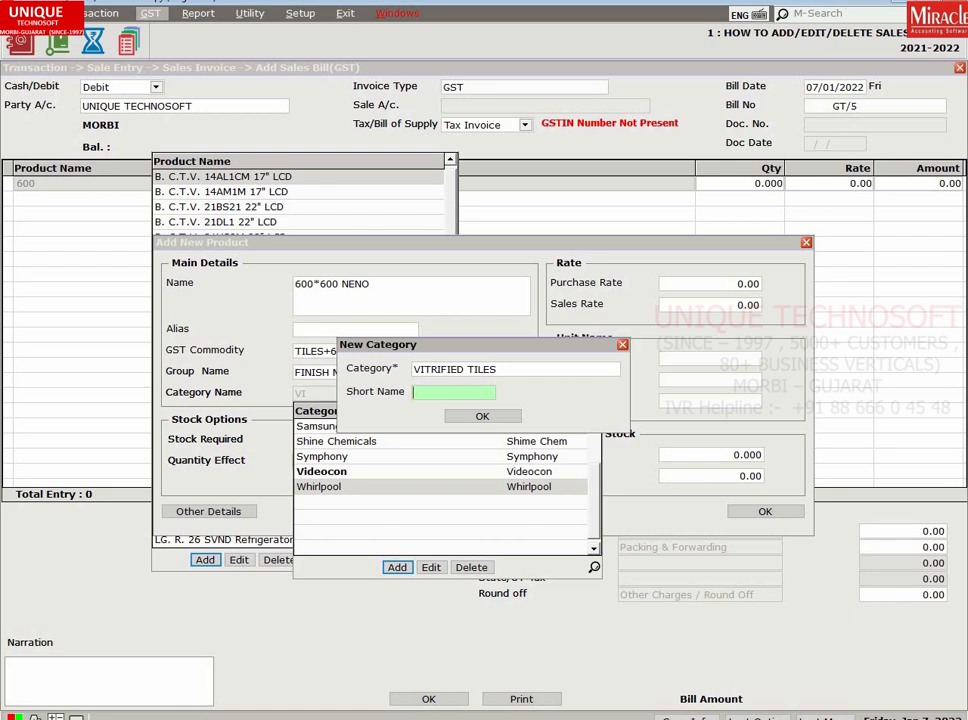
type("VT")
key("Tab")
key("Return")
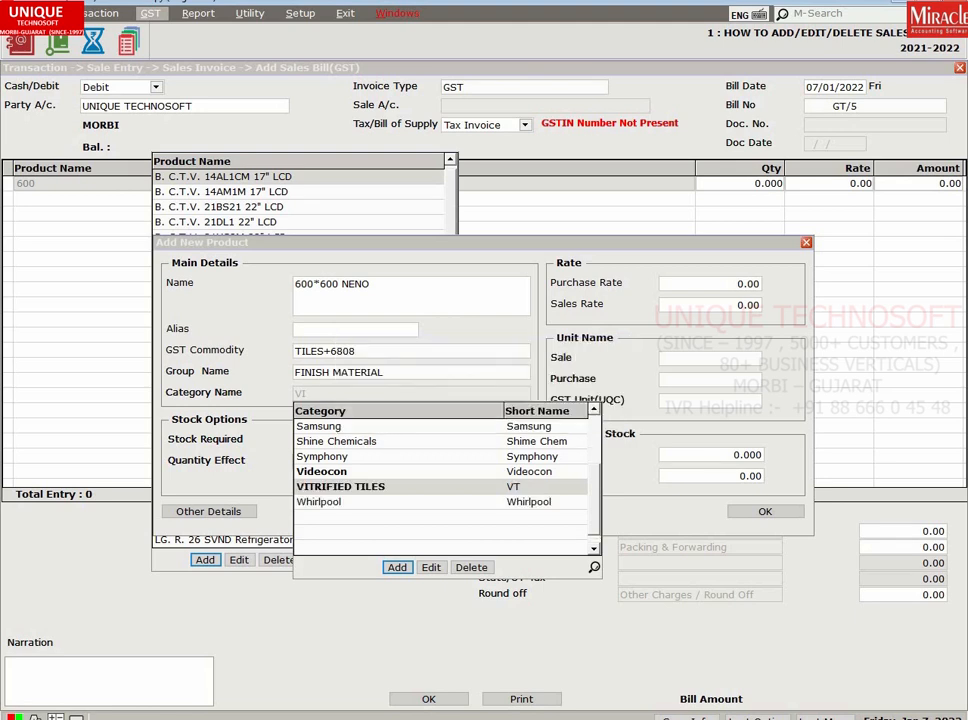
key("Return")
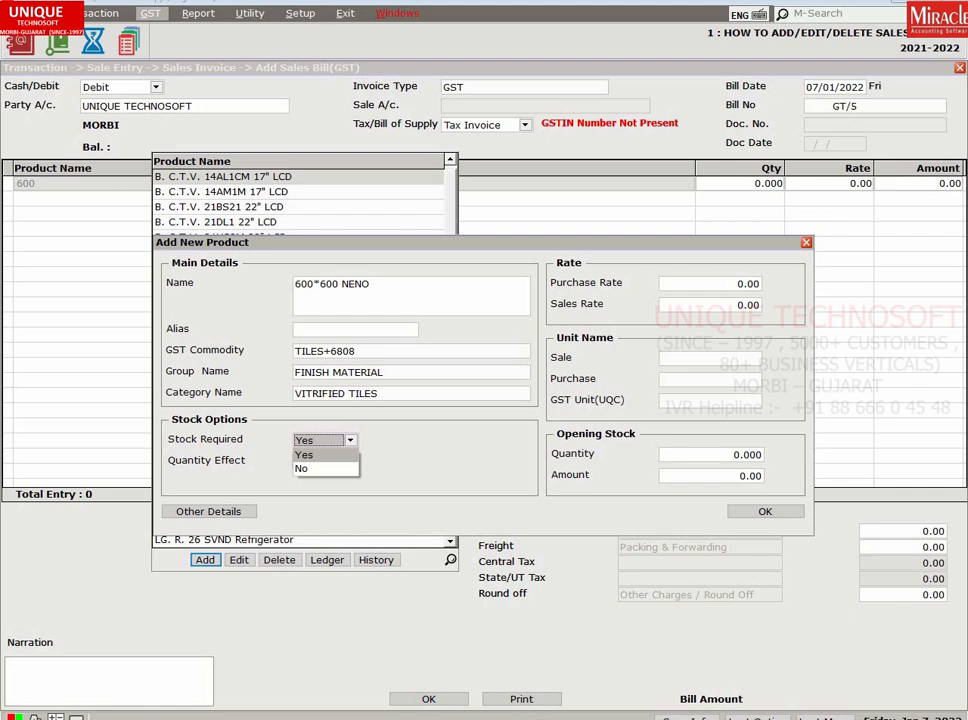
Keep Stock Required set to Yes for the product.
key("Down")
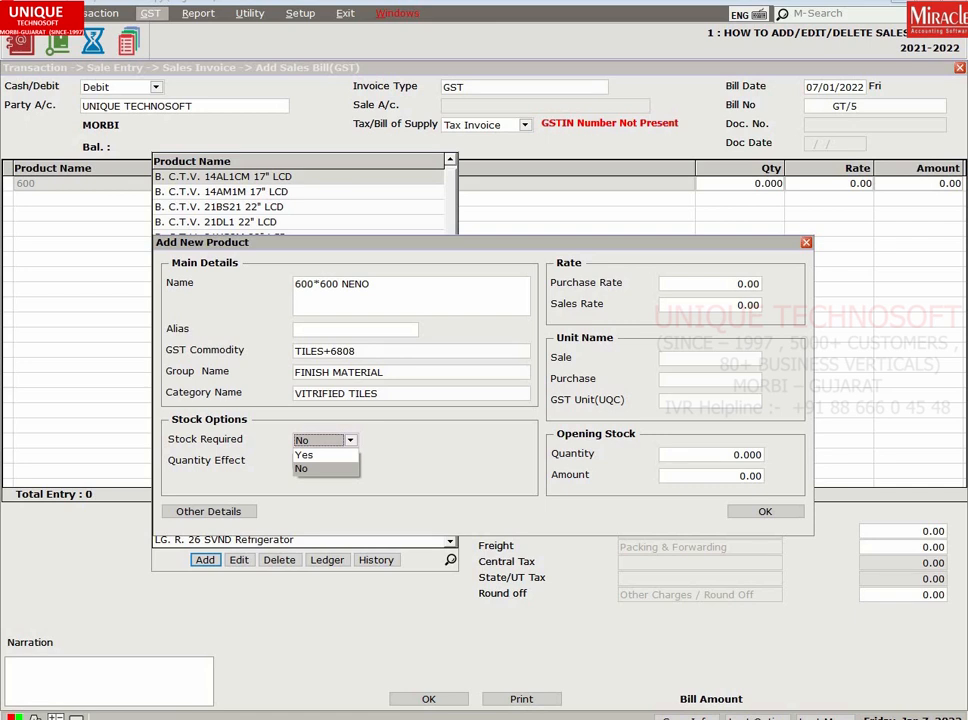
key("Up")
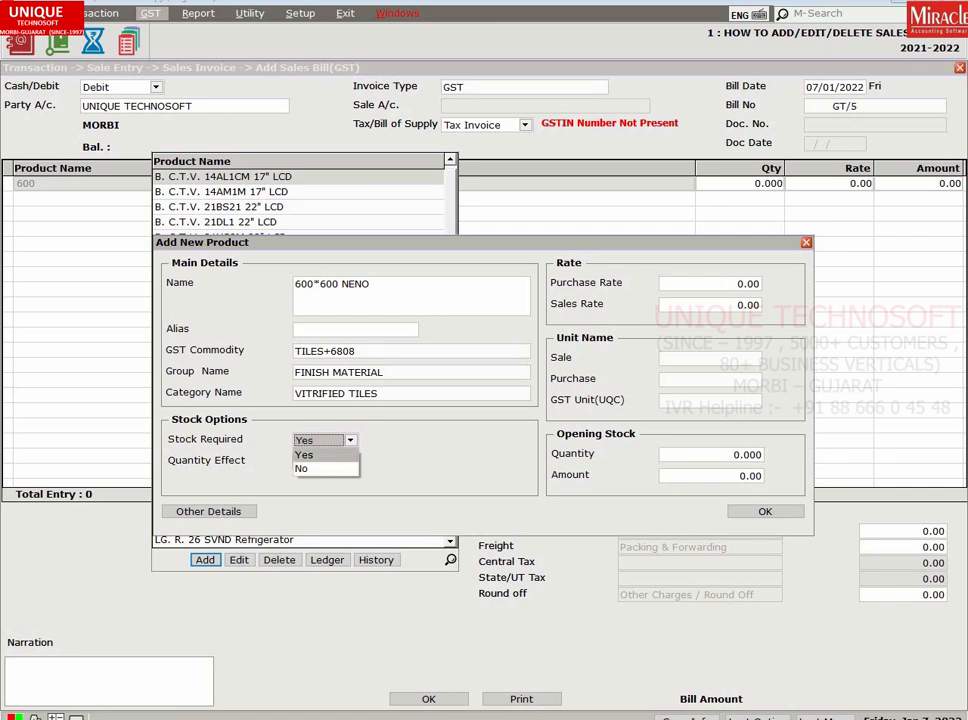
key("Return")
key("Return")
key("Return")
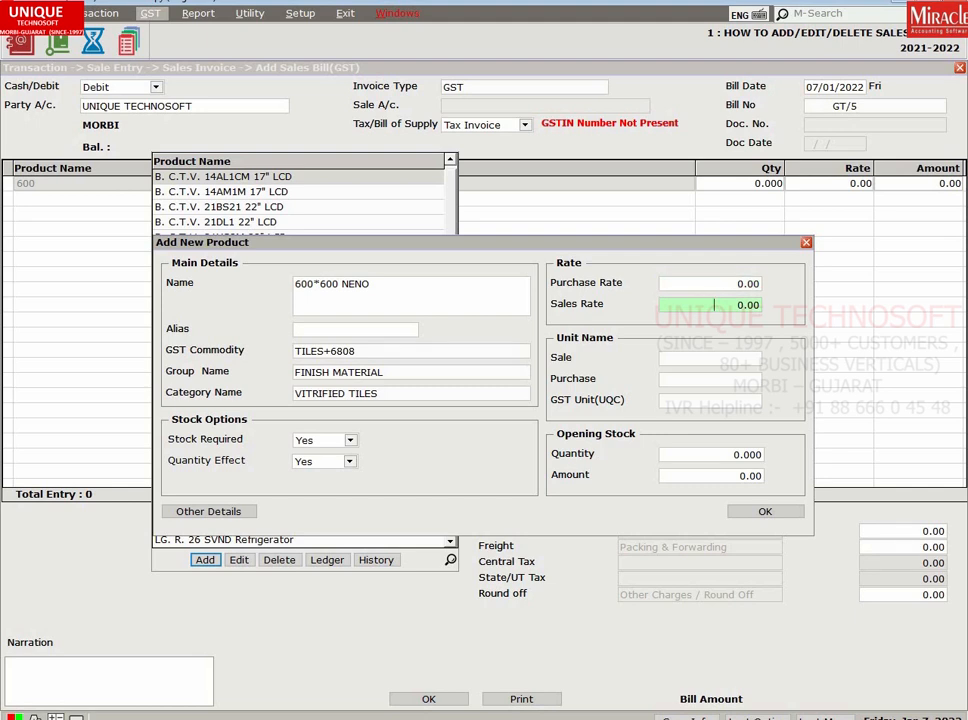
Leave the sales rate at zero and create a BOX unit as the sale unit.
key("Return")
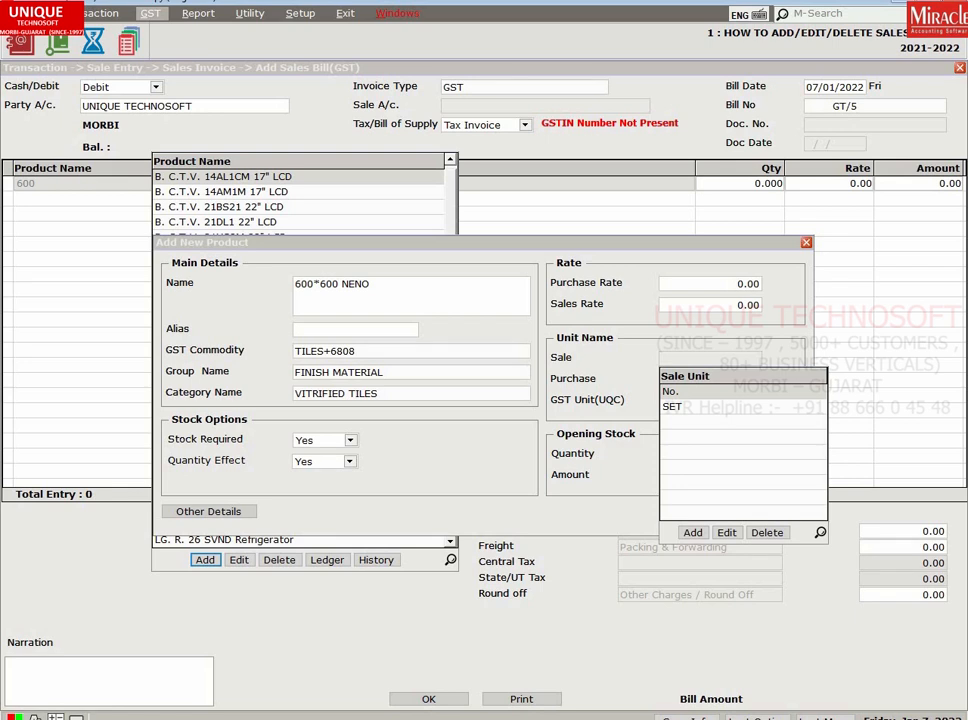
left_click(692, 532)
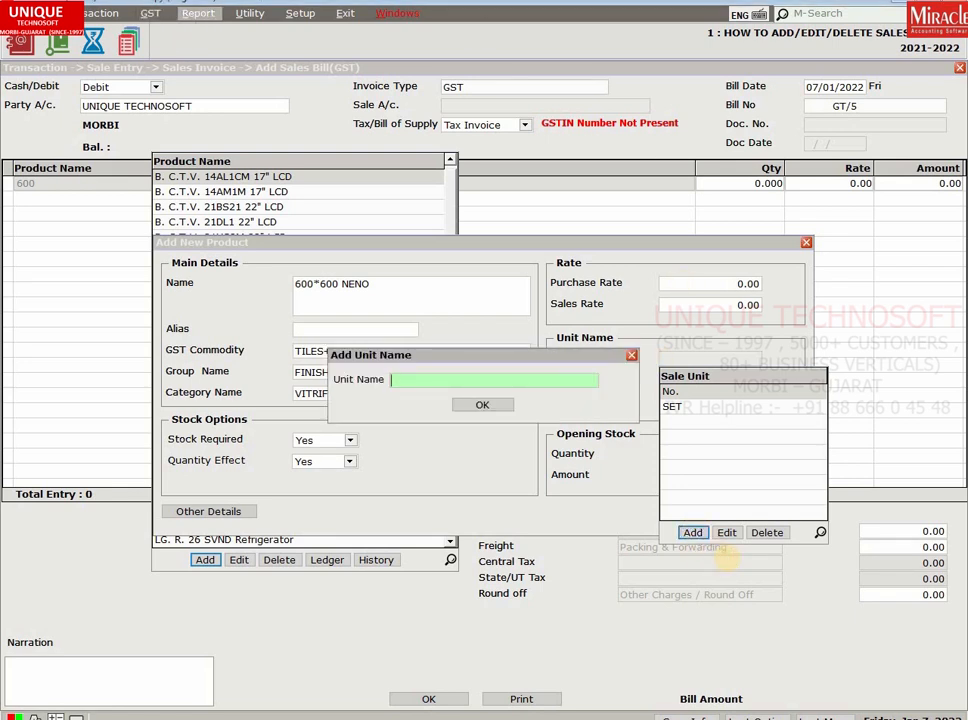
type("BOX")
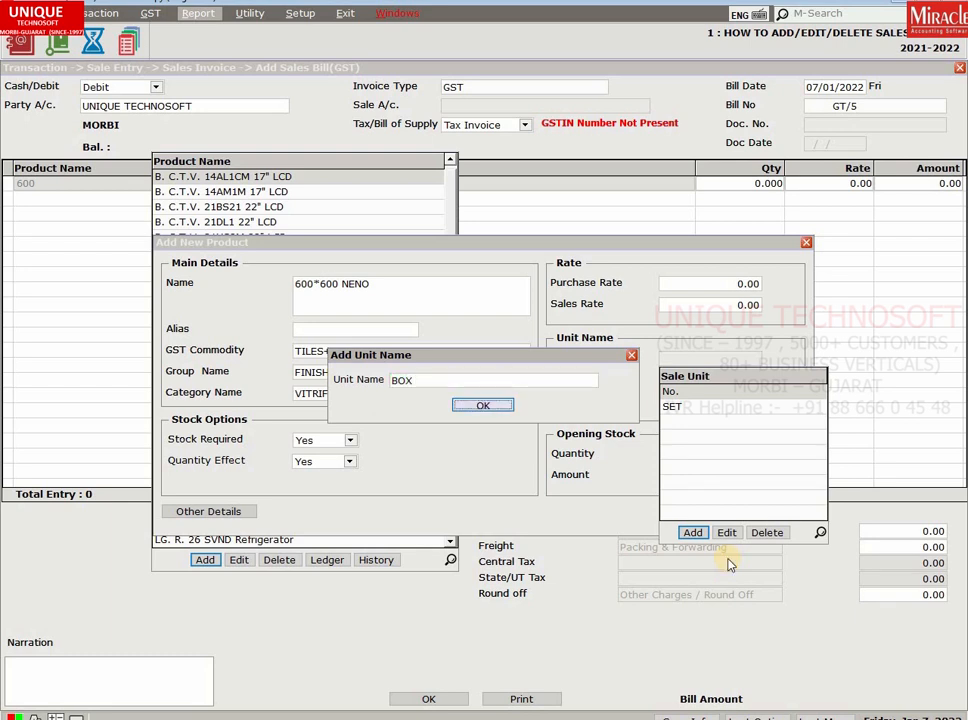
key("Return")
key("Return")
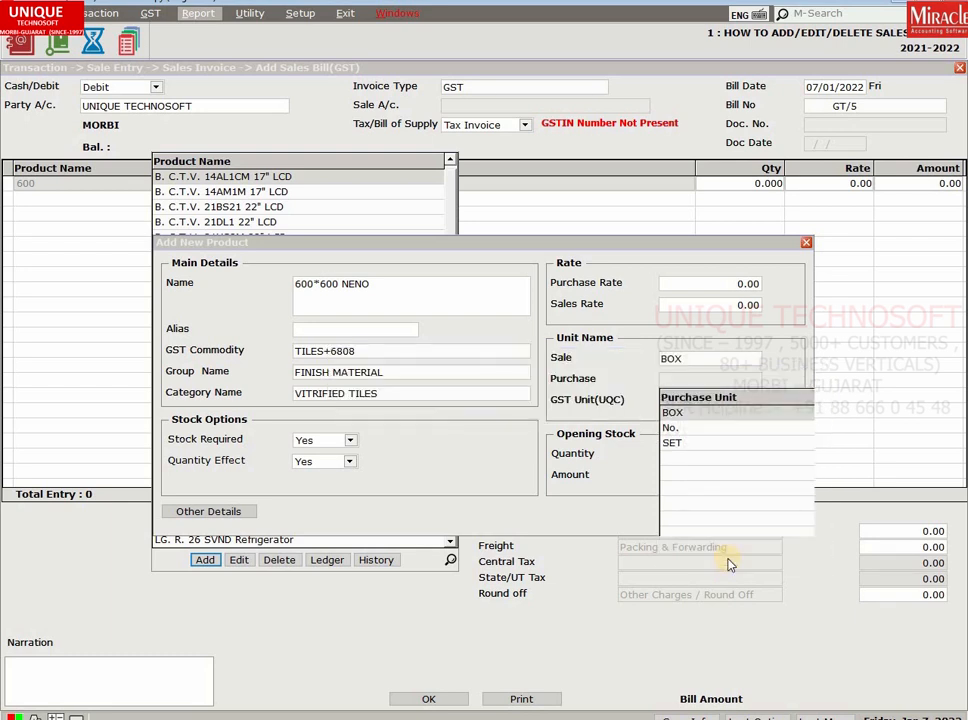
key("Return")
Set GST unit BOX-BOX, leave opening stock at zero, and save the product.
type("BO")
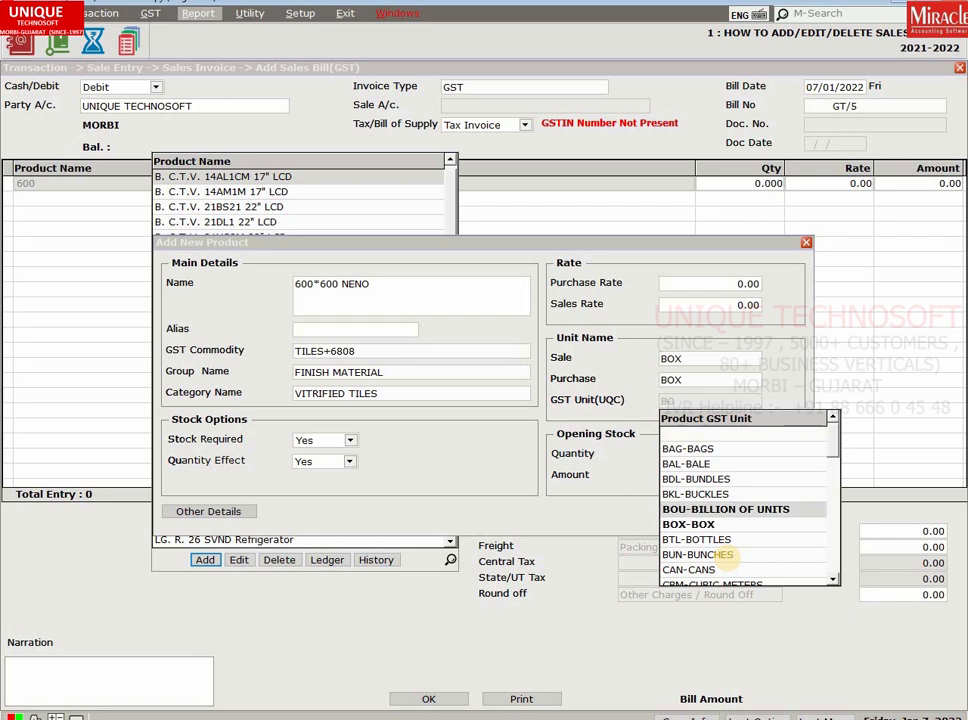
key("Return")
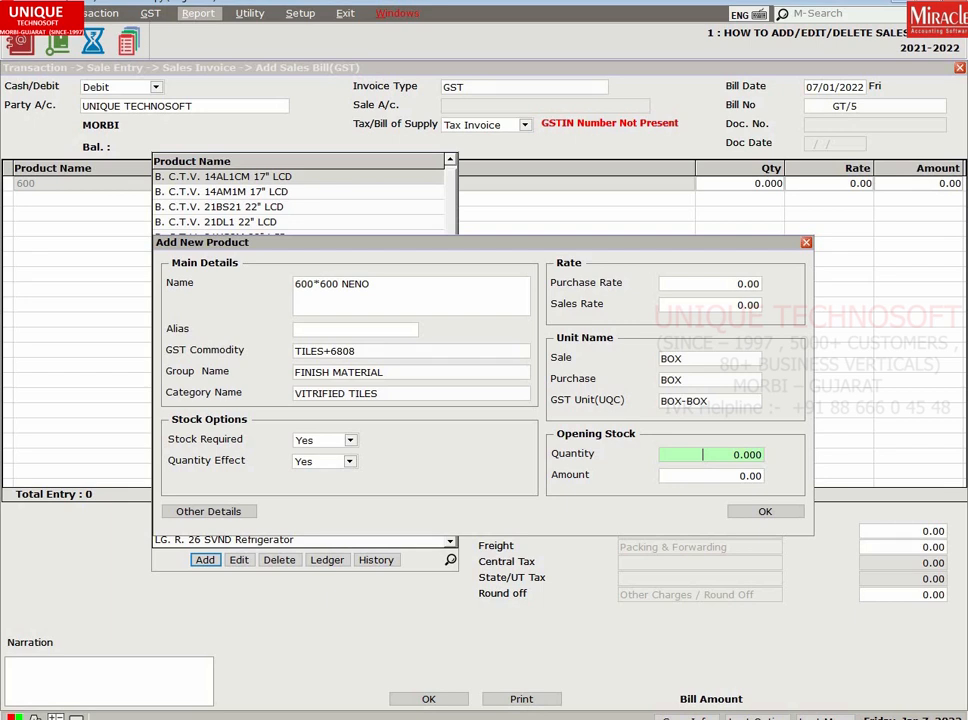
key("Return")
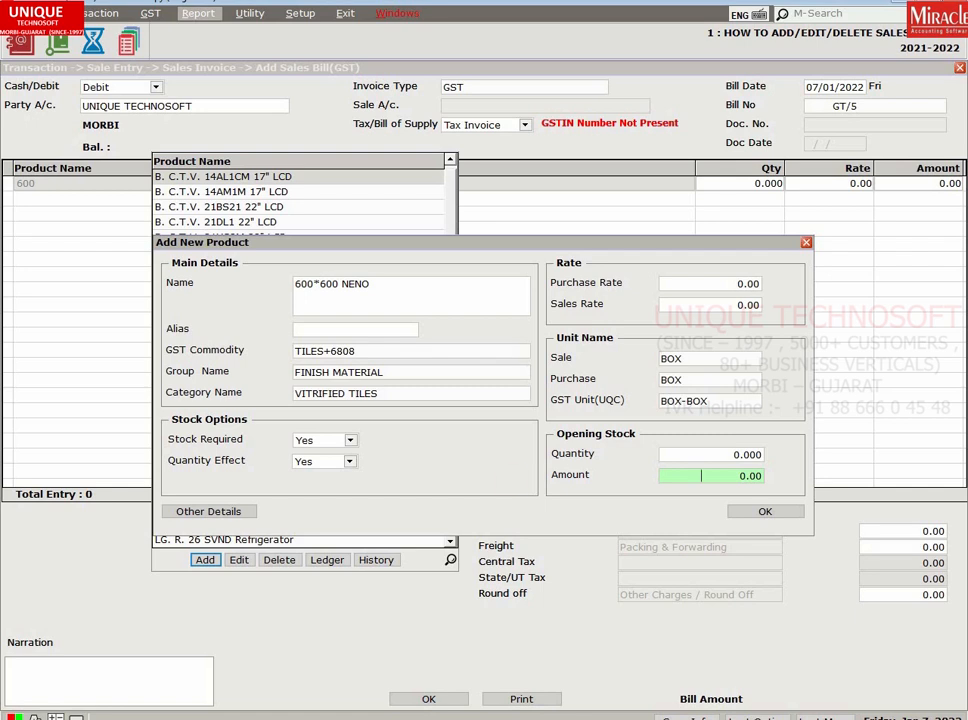
left_click(765, 511)
Add 10 of 600*600 NENO at 120 each with 18% GST, totalling 1,416.00.
key("Return")
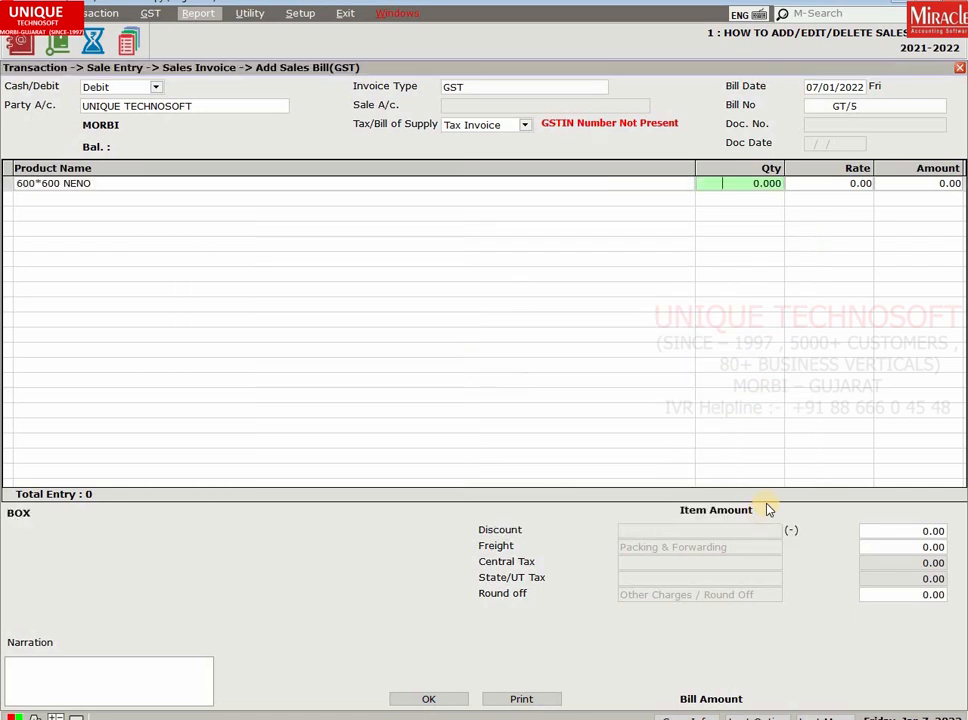
type("10")
key("Return")
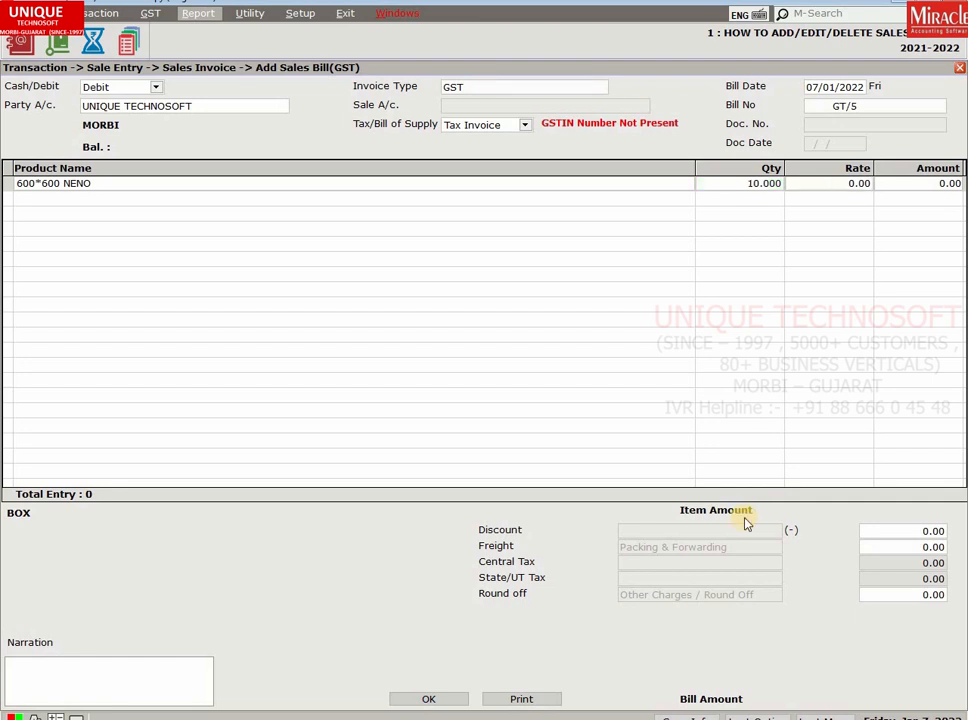
type("120")
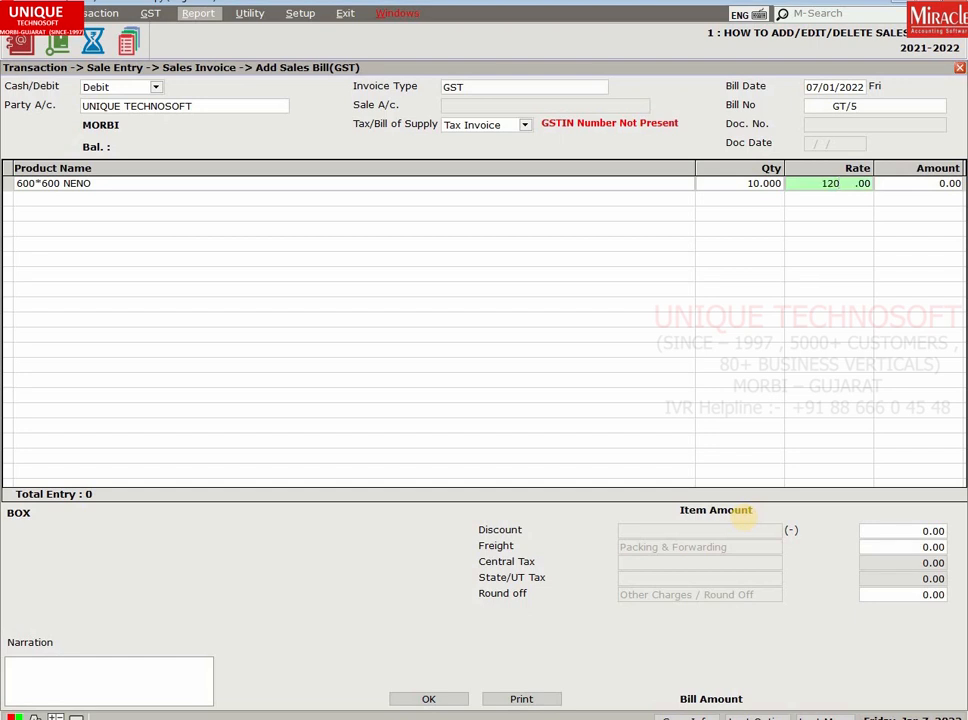
key("Return")
key("Return")
key("Return")
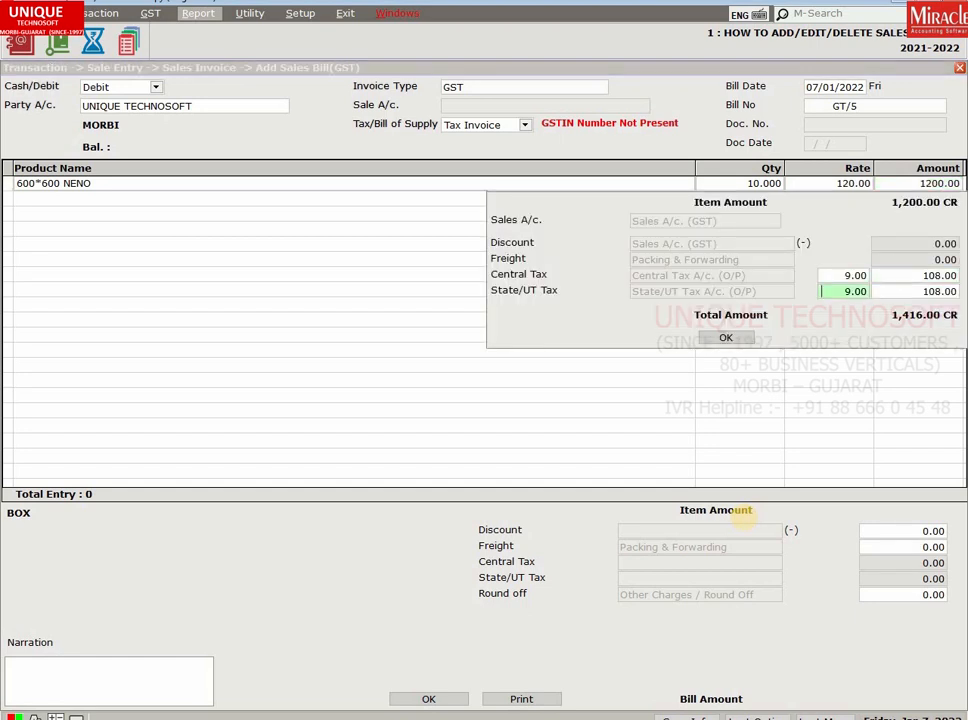
key("Return")
key("Return")
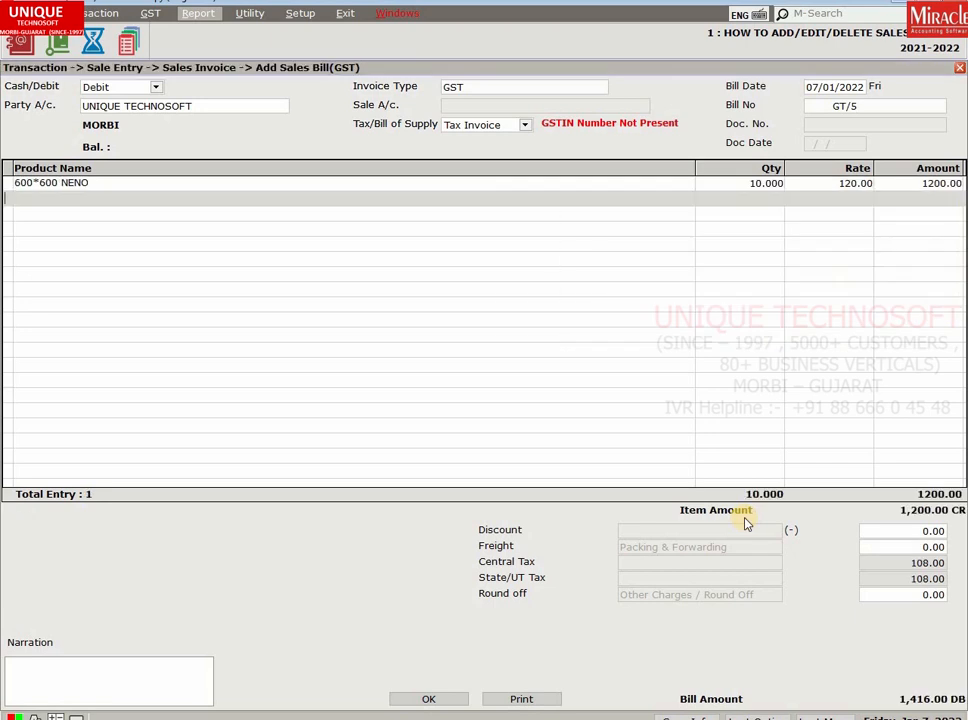
key("Return")
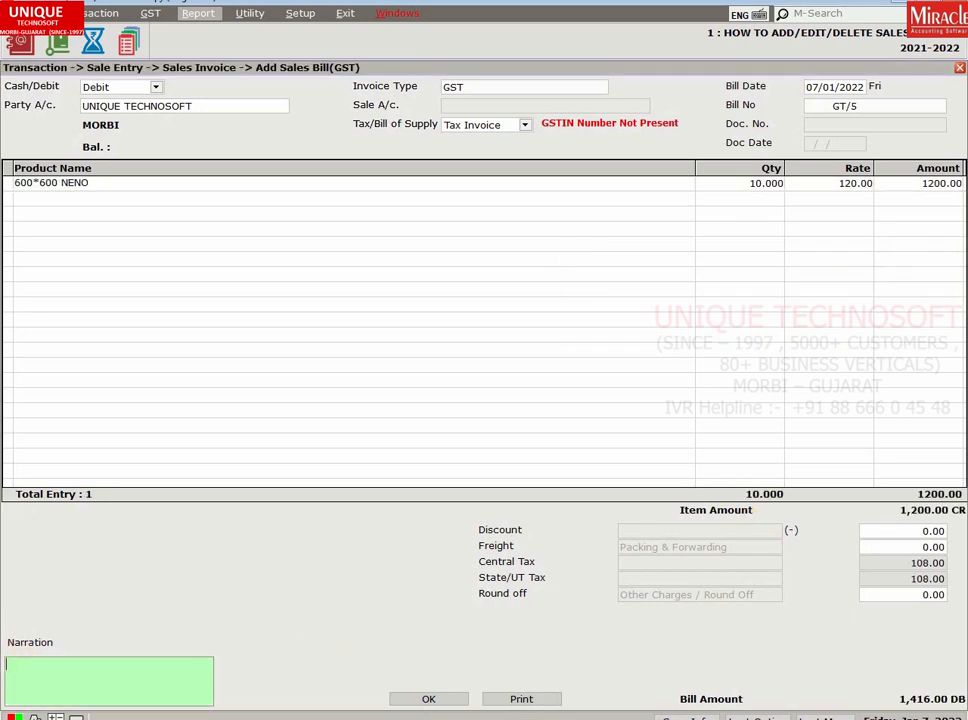
Save the 1,416.00 bill GT/5, then reopen GT/5 from the Voucher List for editing.
left_click(430, 699)
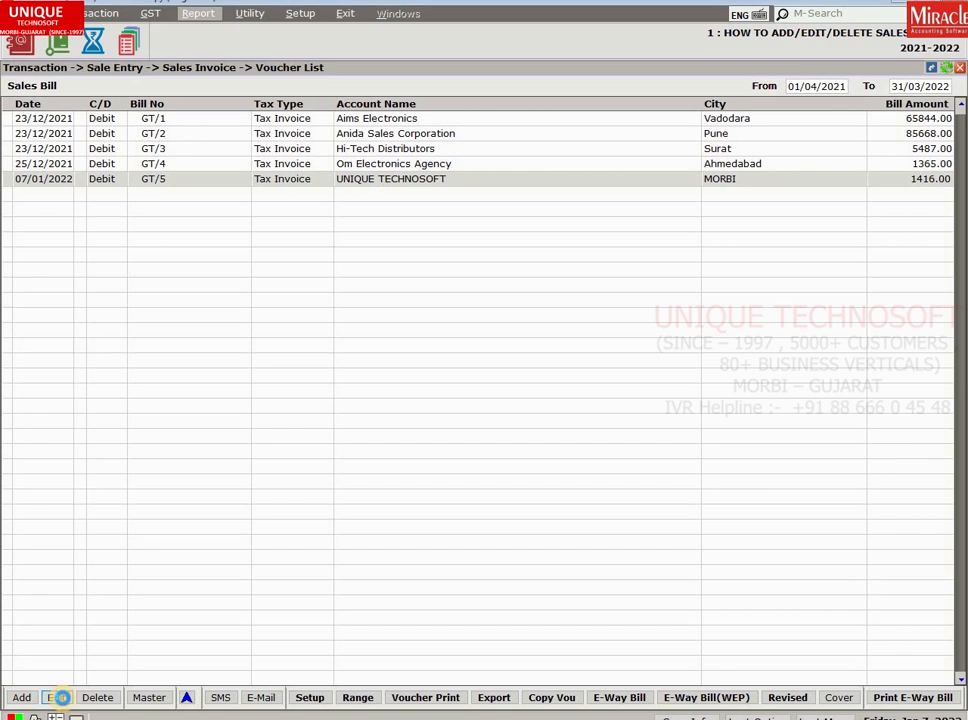
left_click(57, 698)
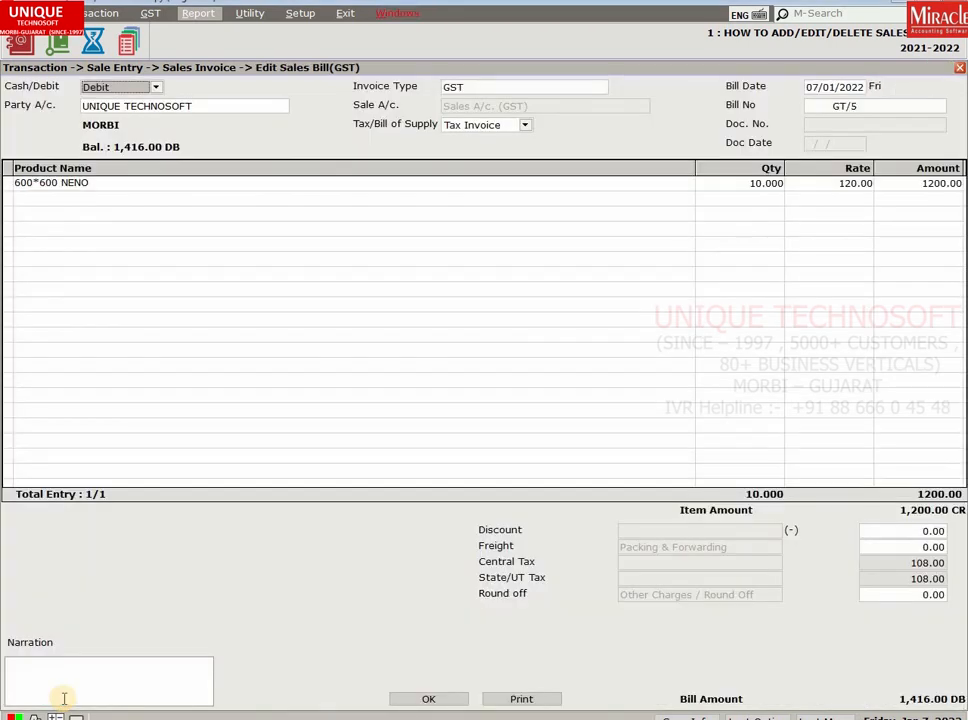
Exit the GT/5 bill without saving, then delete voucher GT/5, confirming Yes.
key("Escape")
key("Return")
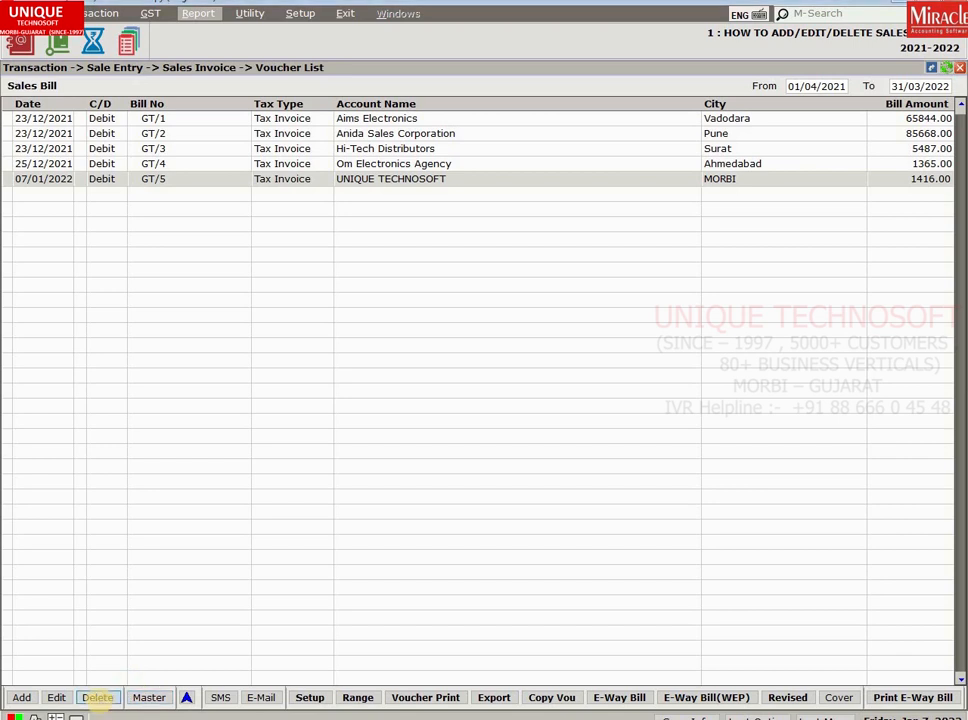
left_click(97, 697)
key("Left")
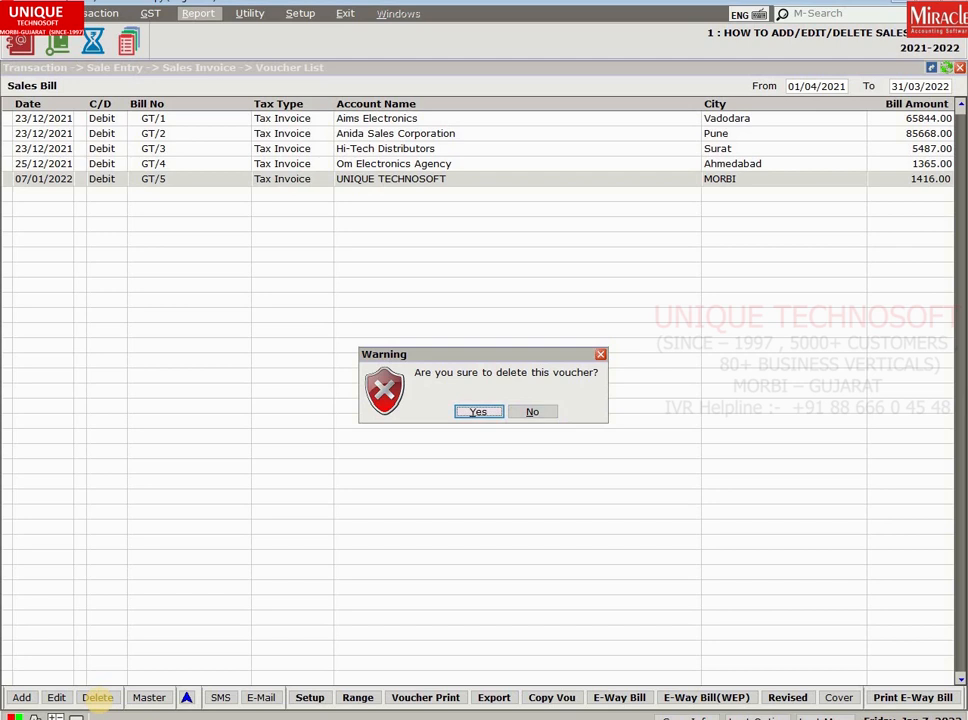
key("Return")
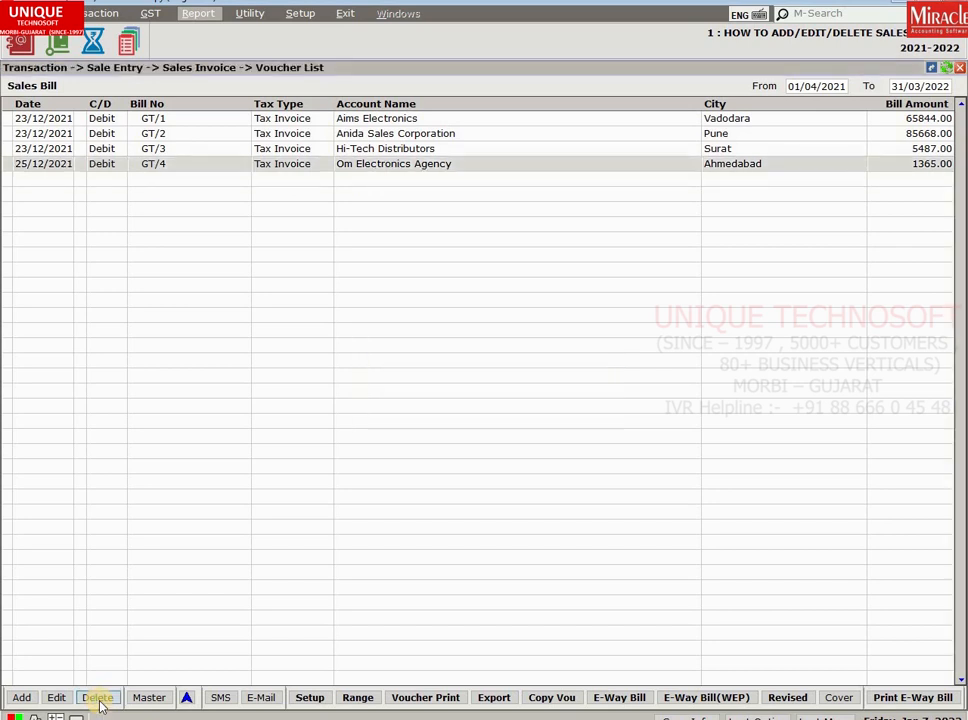